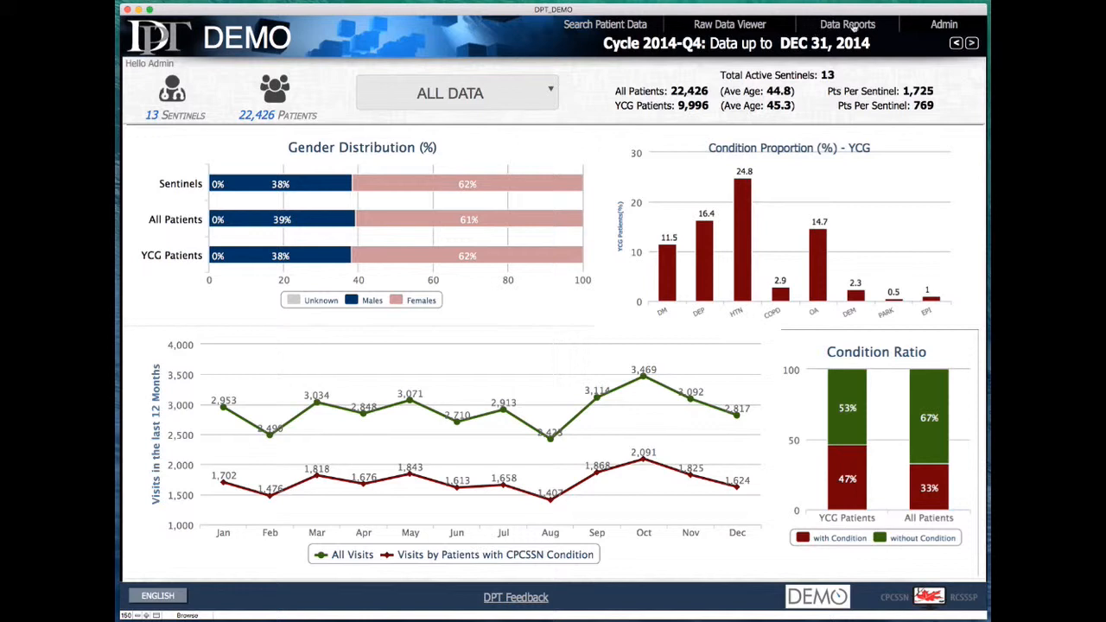
- Open the data reports page and filter the saved searches to the Patient type
{"action": "left_click", "coordinate": [868, 27]}
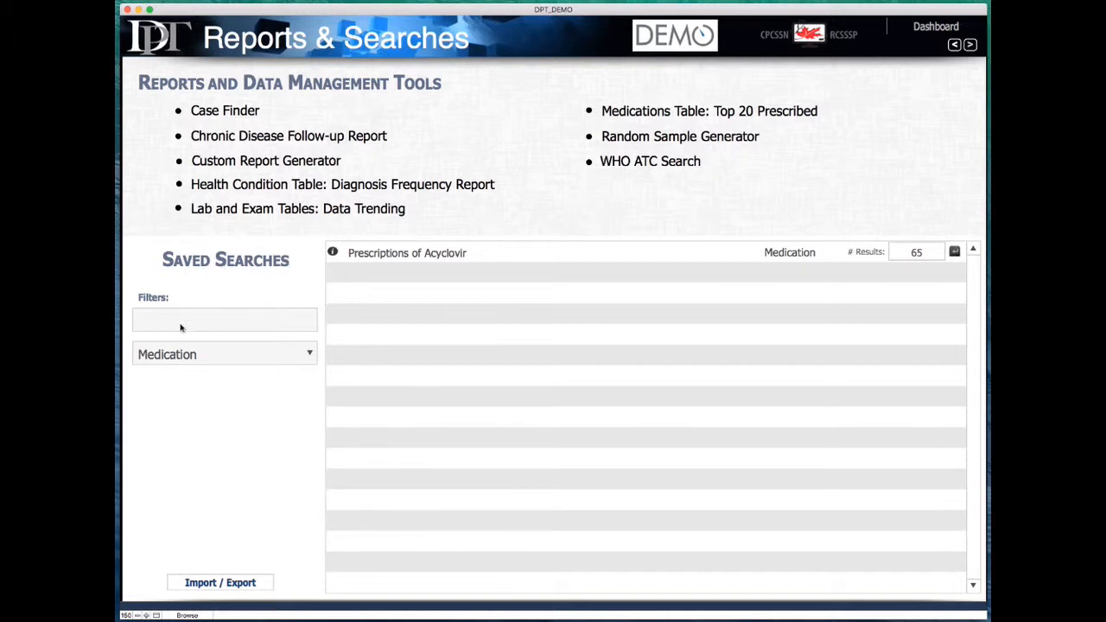
{"action": "left_click", "coordinate": [178, 357]}
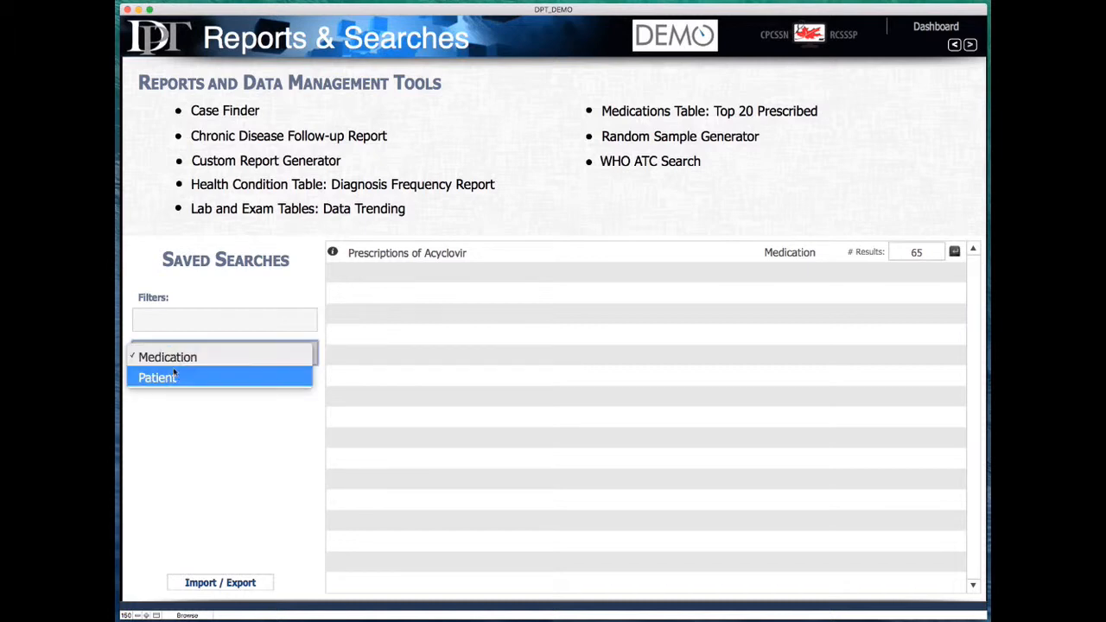
{"action": "left_click", "coordinate": [174, 378]}
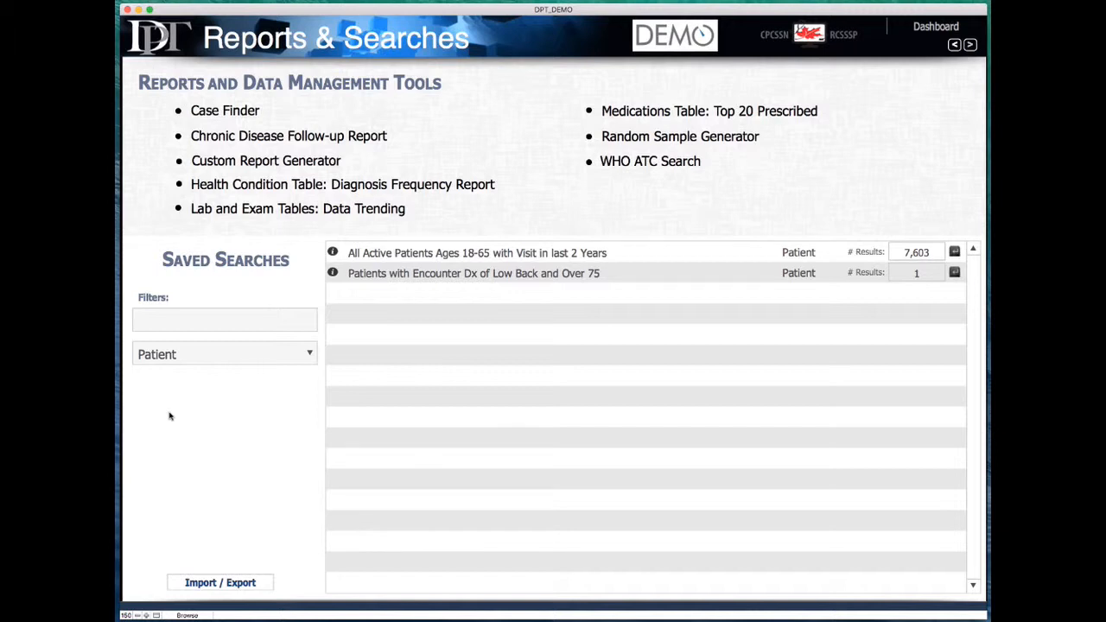
- Filter the saved patient searches by the text "back" and clear the text filter again
{"action": "left_click", "coordinate": [168, 324]}
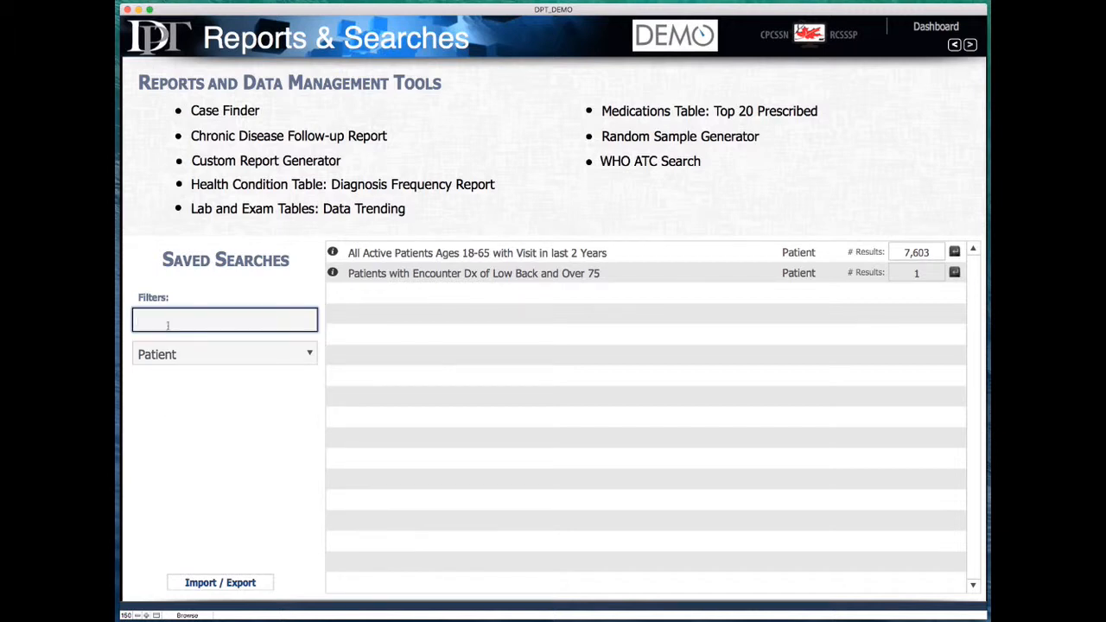
{"action": "type", "text": "back"}
{"action": "left_click", "coordinate": [206, 292]}
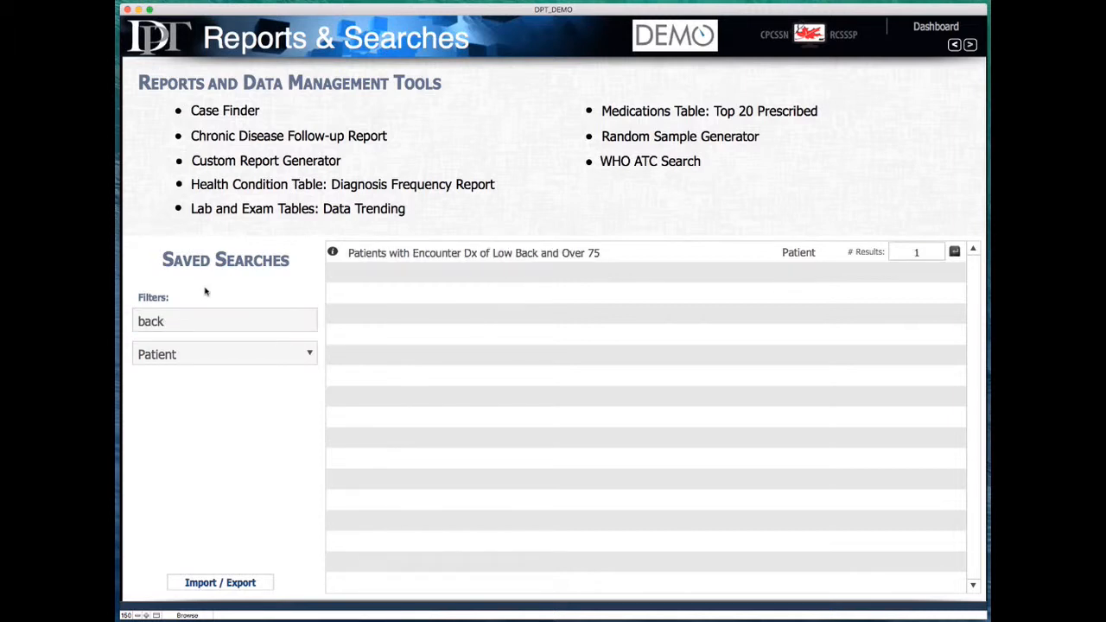
{"action": "left_click", "coordinate": [172, 327]}
{"action": "key", "text": "super+a"}
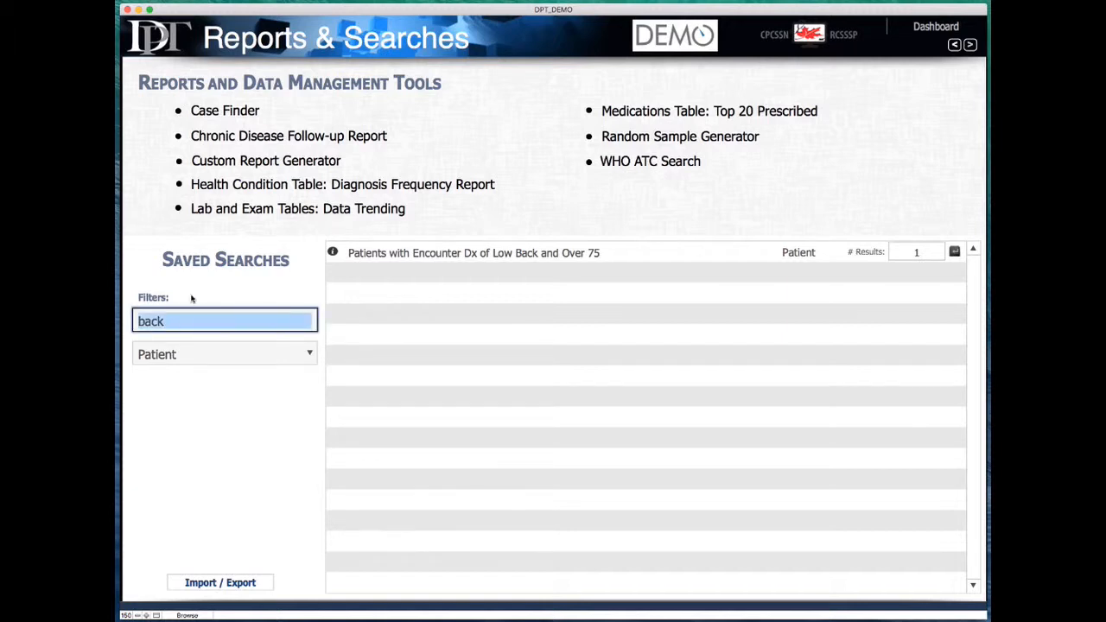
{"action": "key", "text": "BackSpace"}
- Switch the saved searches type filter to Medication and back to Patient
{"action": "left_click", "coordinate": [187, 354]}
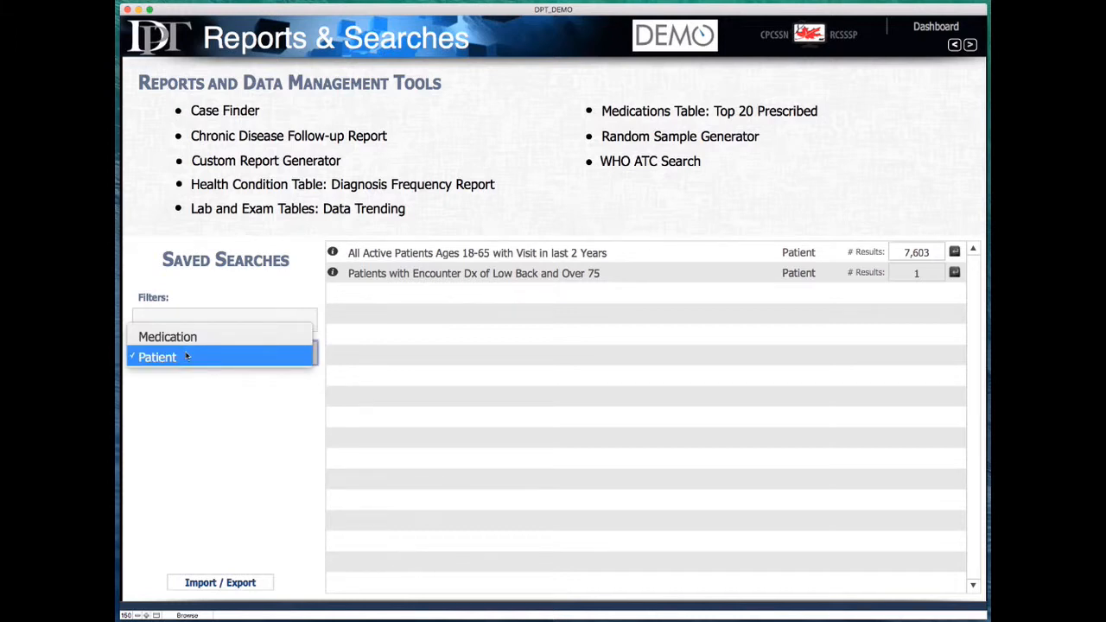
{"action": "left_click", "coordinate": [194, 336]}
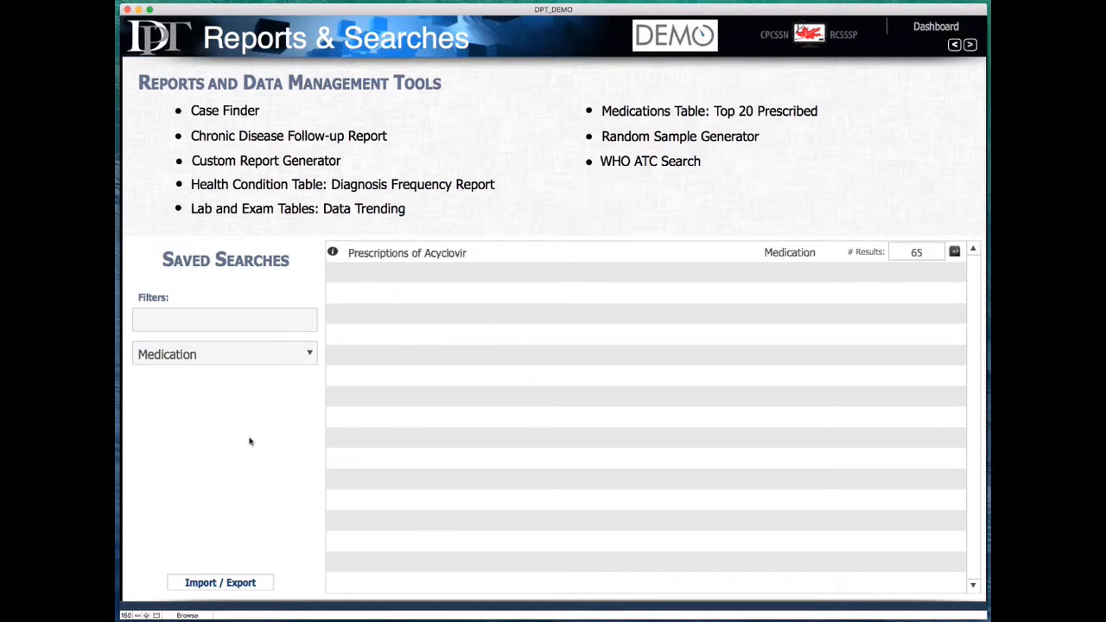
{"action": "left_click", "coordinate": [230, 356]}
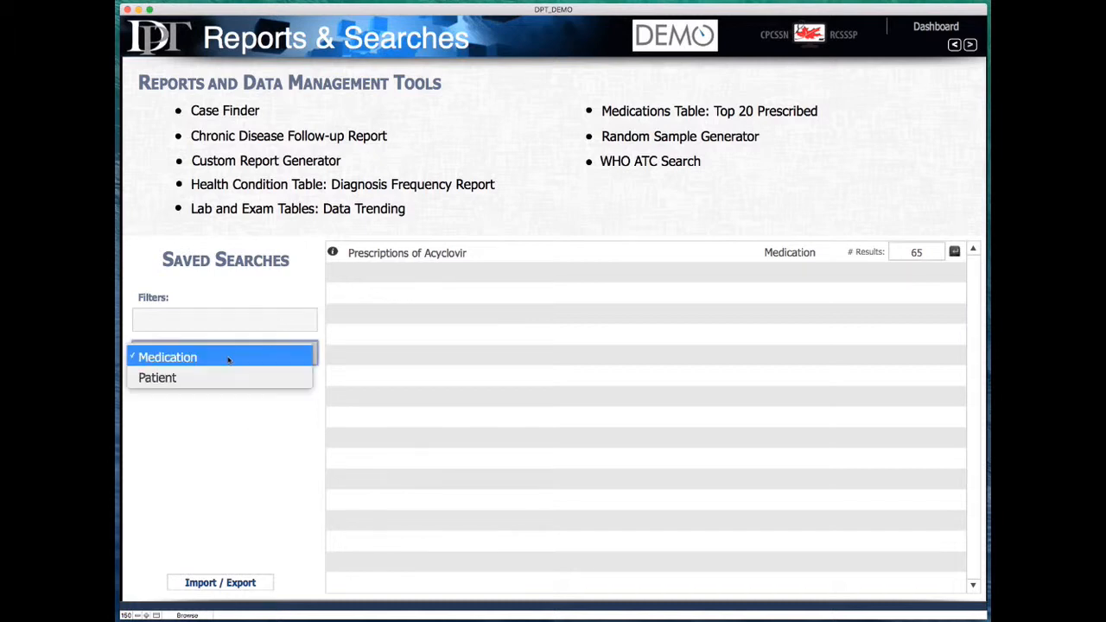
{"action": "left_click", "coordinate": [221, 382]}
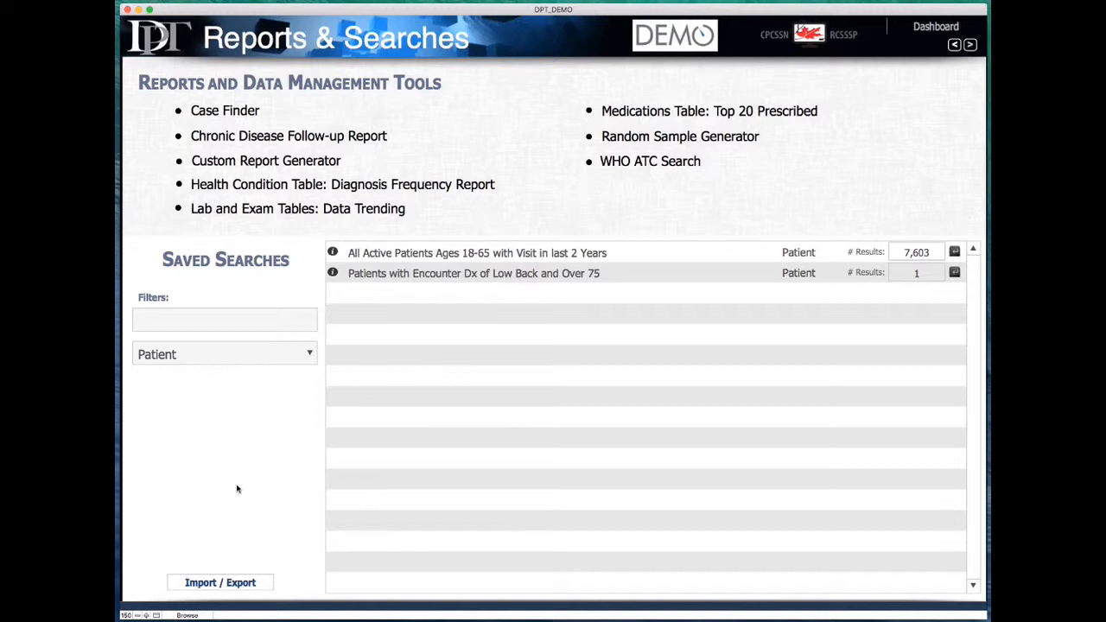
- Open the "All Active Patients Ages 18-65 with Visit in last 2 Years" results and return to the saved searches, repeating this once
{"action": "left_click", "coordinate": [956, 252]}
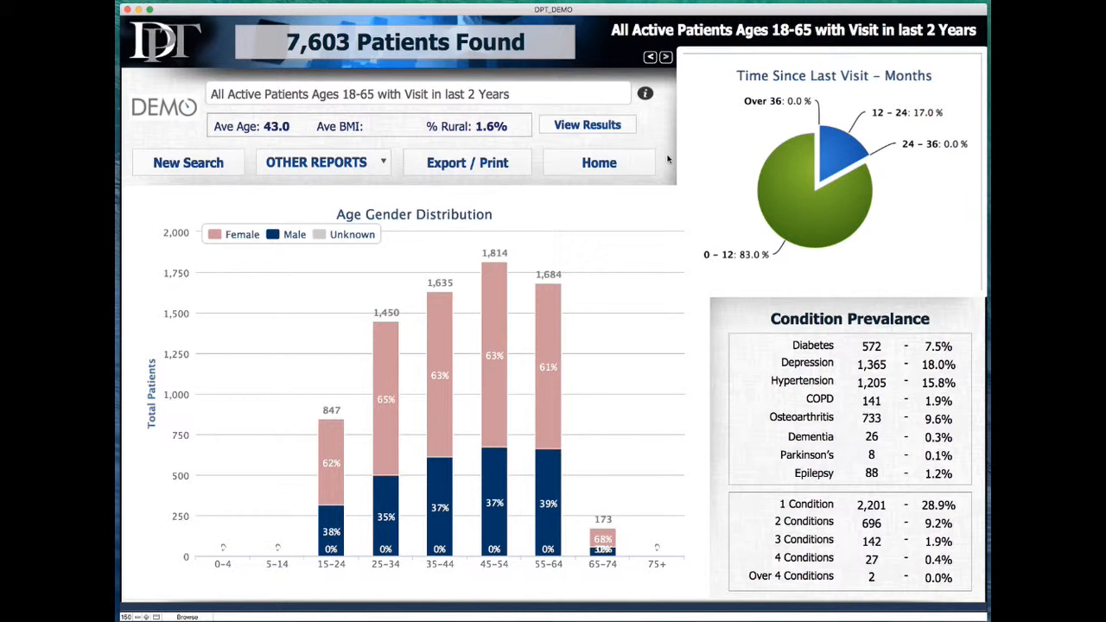
{"action": "left_click", "coordinate": [311, 167]}
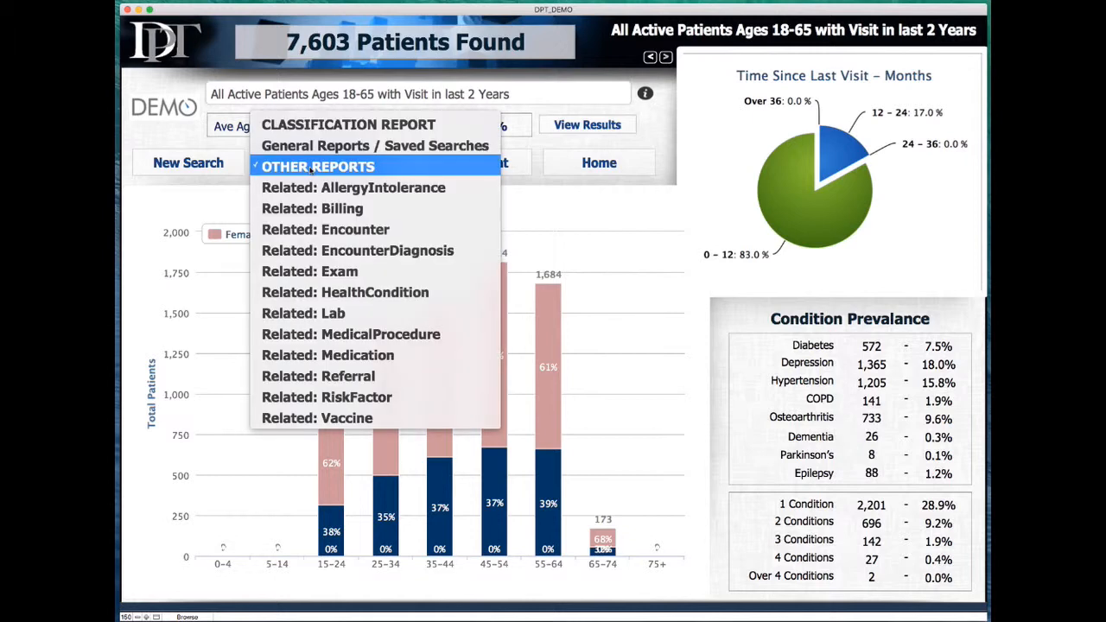
{"action": "left_click", "coordinate": [307, 147]}
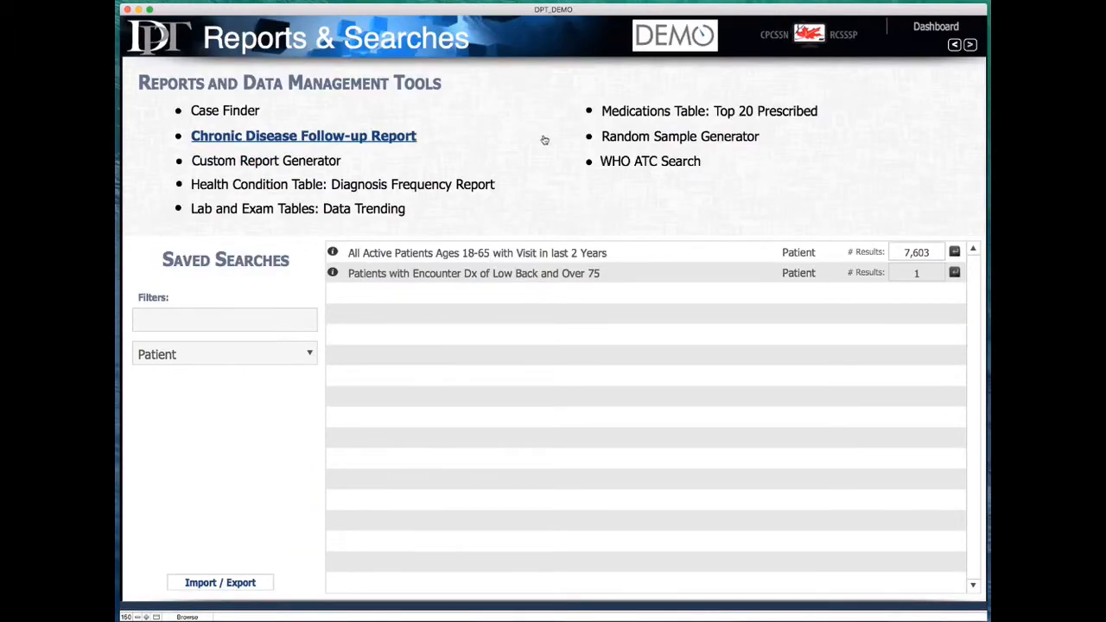
{"action": "left_click", "coordinate": [951, 260]}
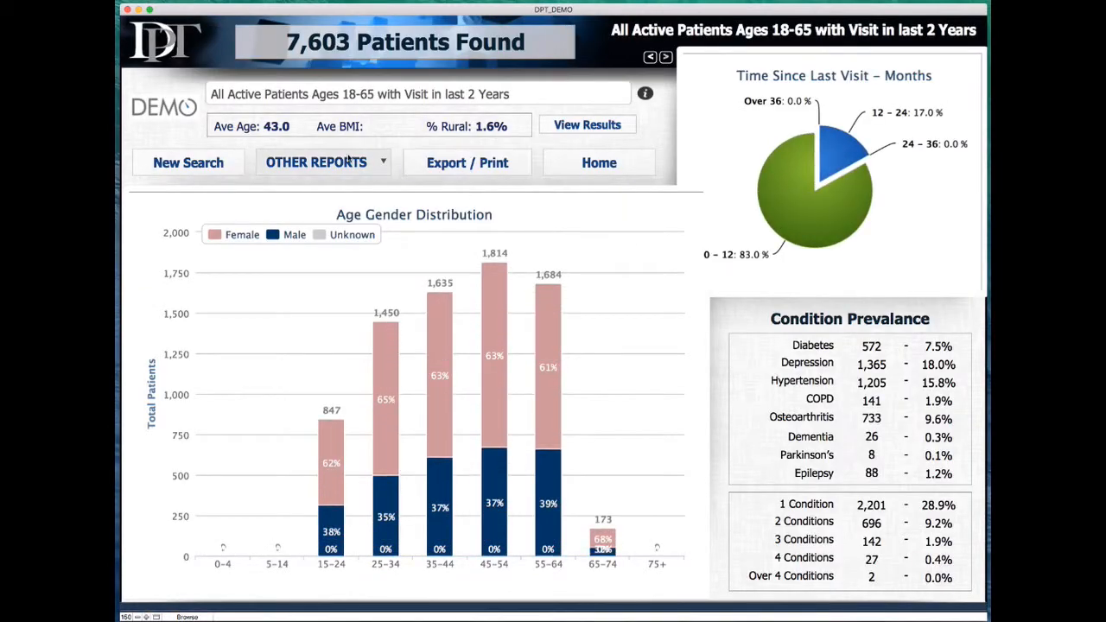
{"action": "left_click", "coordinate": [380, 166]}
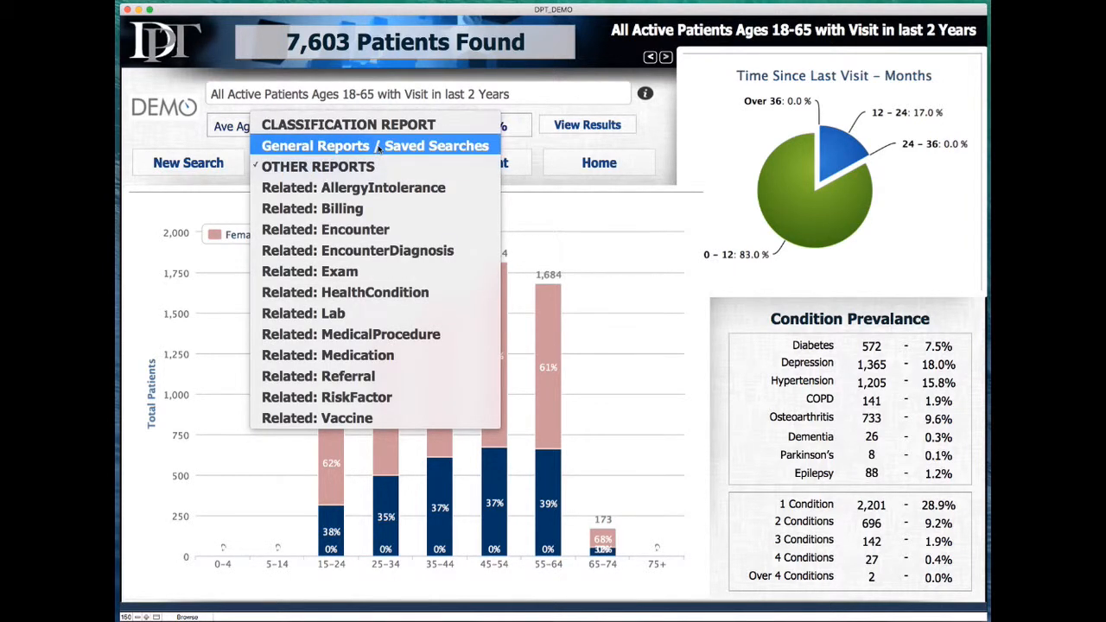
{"action": "left_click", "coordinate": [378, 147]}
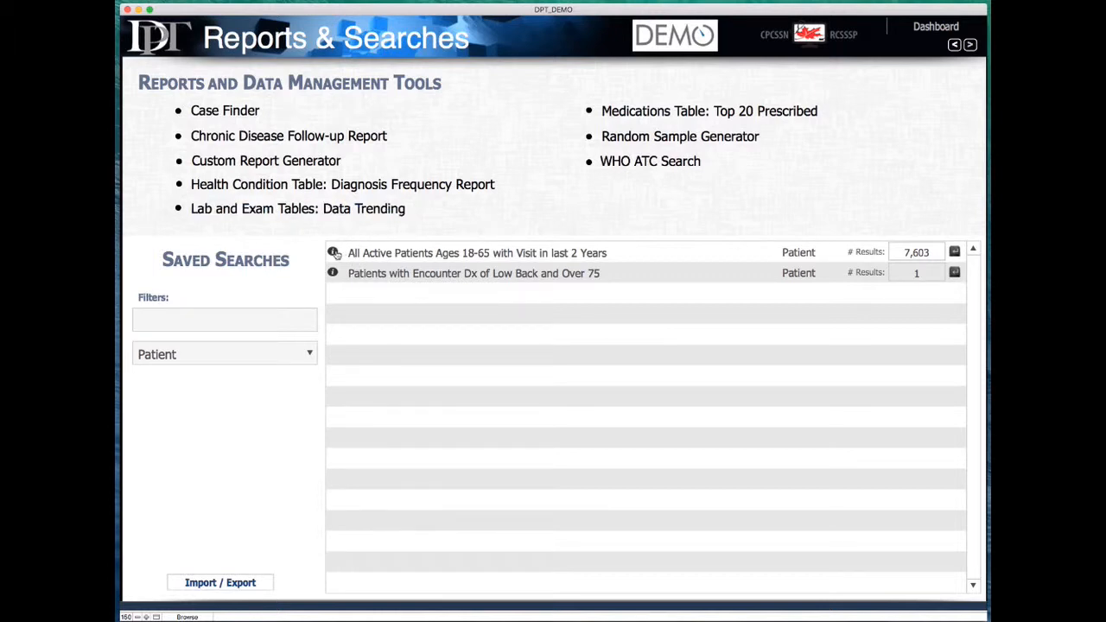
- Examine the search criteria of the saved search for active patients ages 18-65 and close its details
{"action": "left_click", "coordinate": [334, 253]}
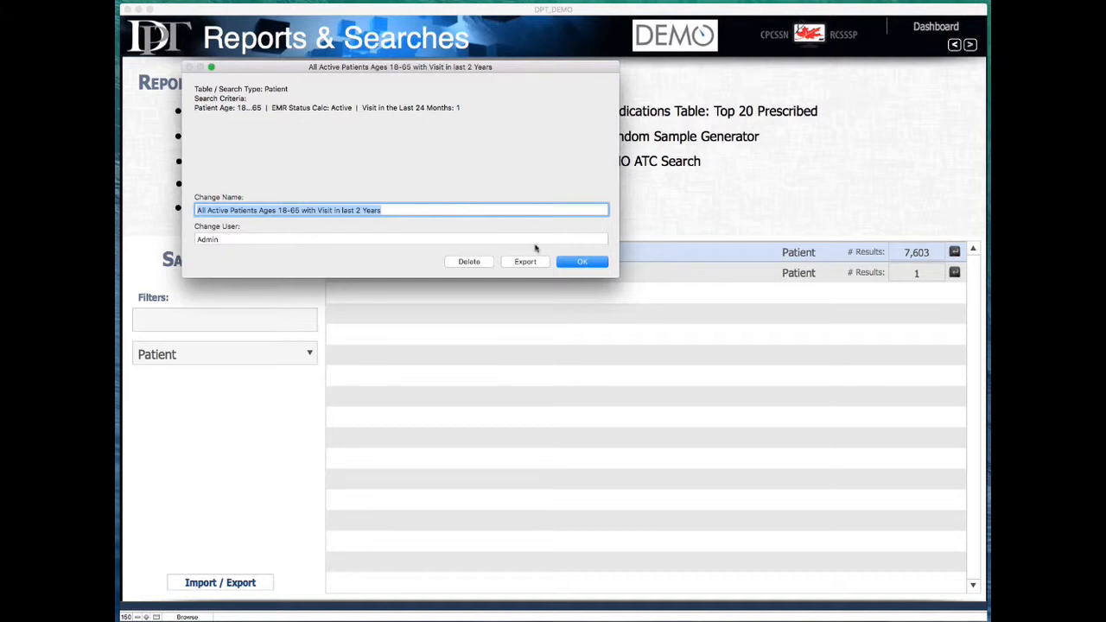
{"action": "left_click", "coordinate": [589, 262]}
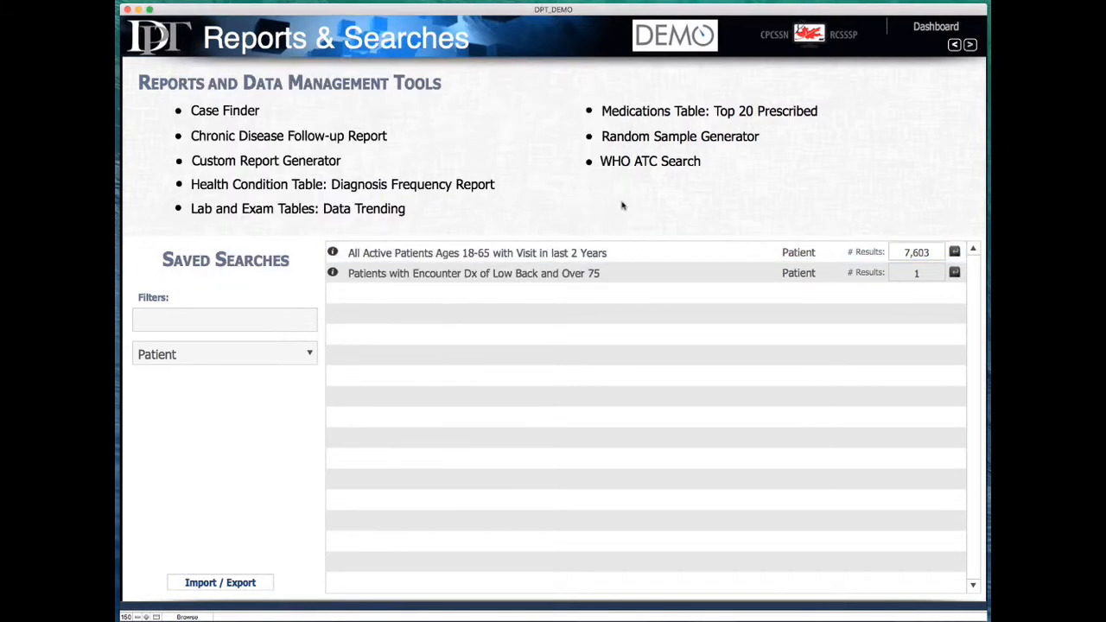
- Go through the dashboard to a patient data search and set the condition count criterion to >3
{"action": "left_click", "coordinate": [936, 27]}
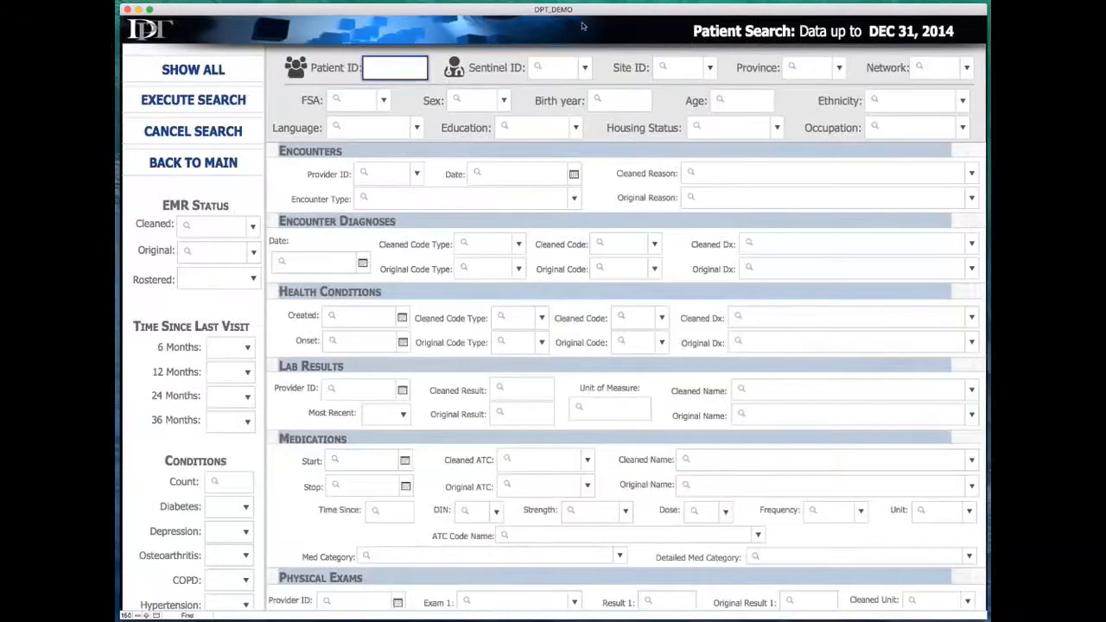
{"action": "left_click", "coordinate": [584, 26]}
{"action": "left_click", "coordinate": [241, 480]}
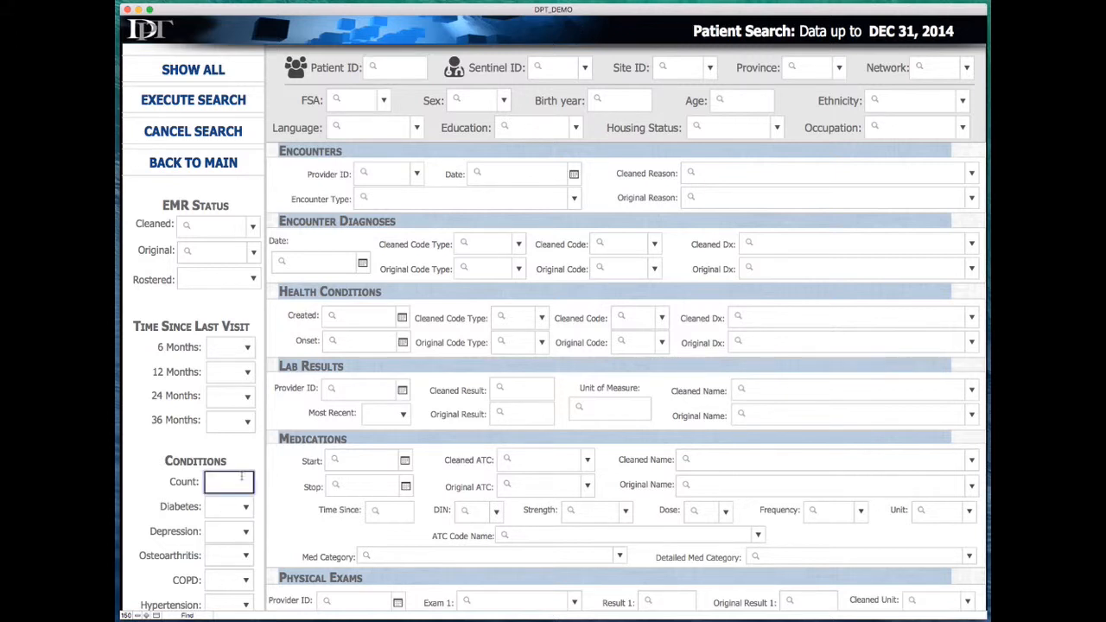
{"action": "type", "text": ">3"}
- Set the 24-month last-visit criterion to Yes and the cleaned EMR status to Active
{"action": "left_click", "coordinate": [238, 396]}
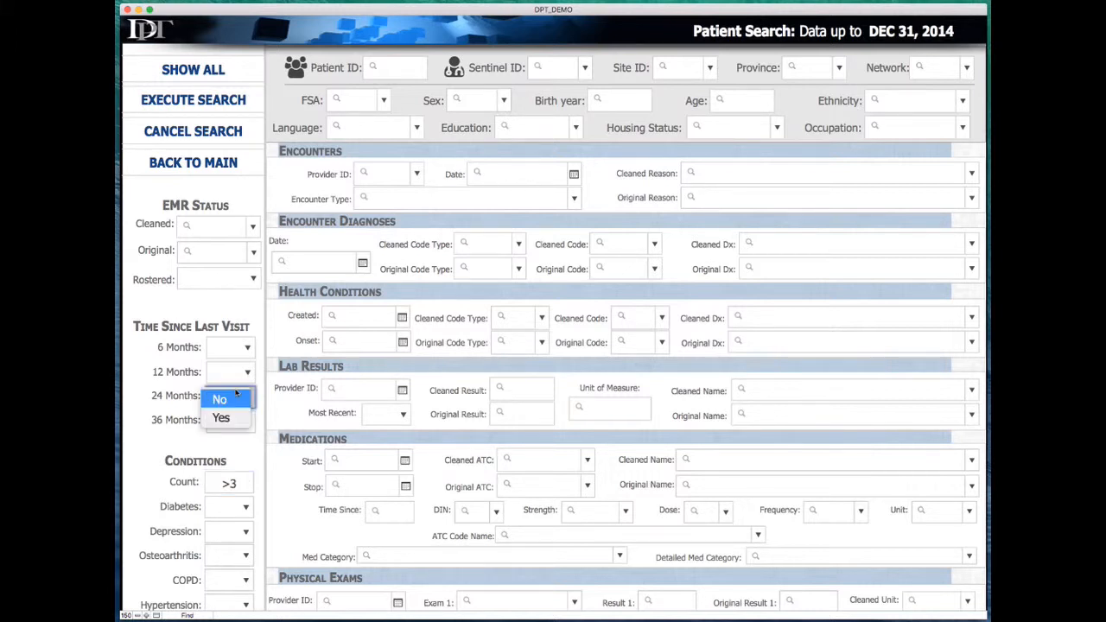
{"action": "left_click", "coordinate": [226, 419]}
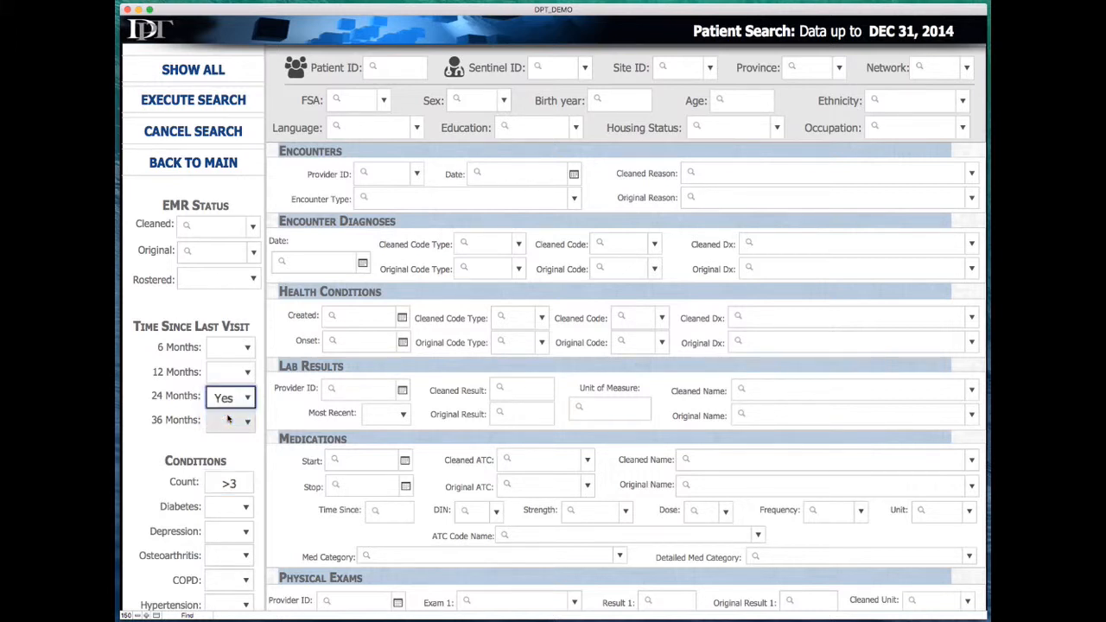
{"action": "left_click", "coordinate": [196, 323]}
{"action": "left_click", "coordinate": [253, 227]}
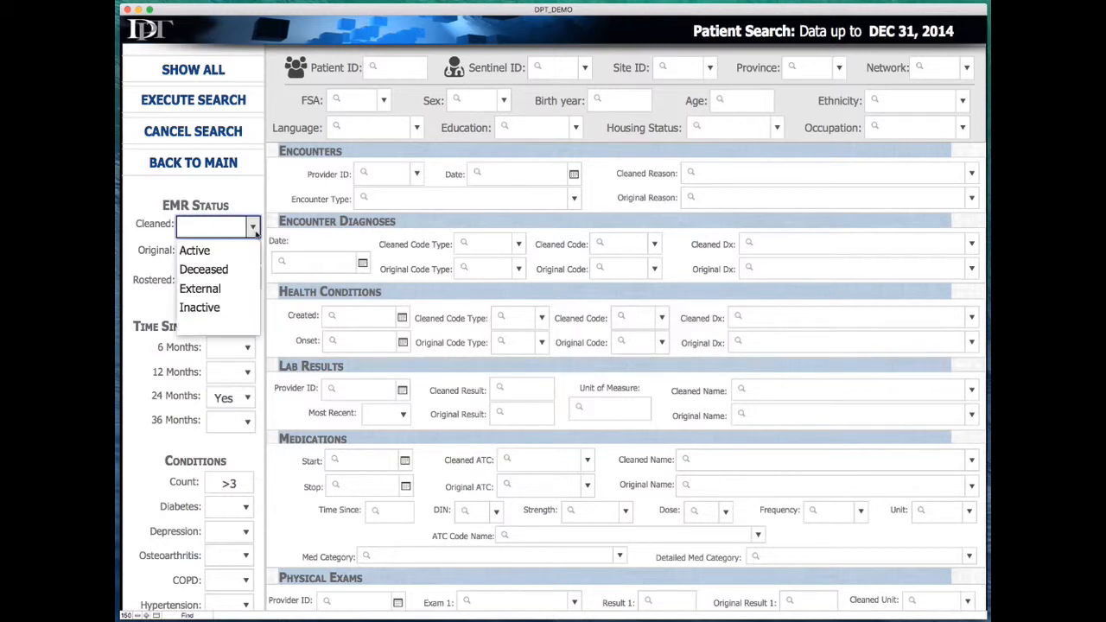
{"action": "left_click", "coordinate": [204, 250]}
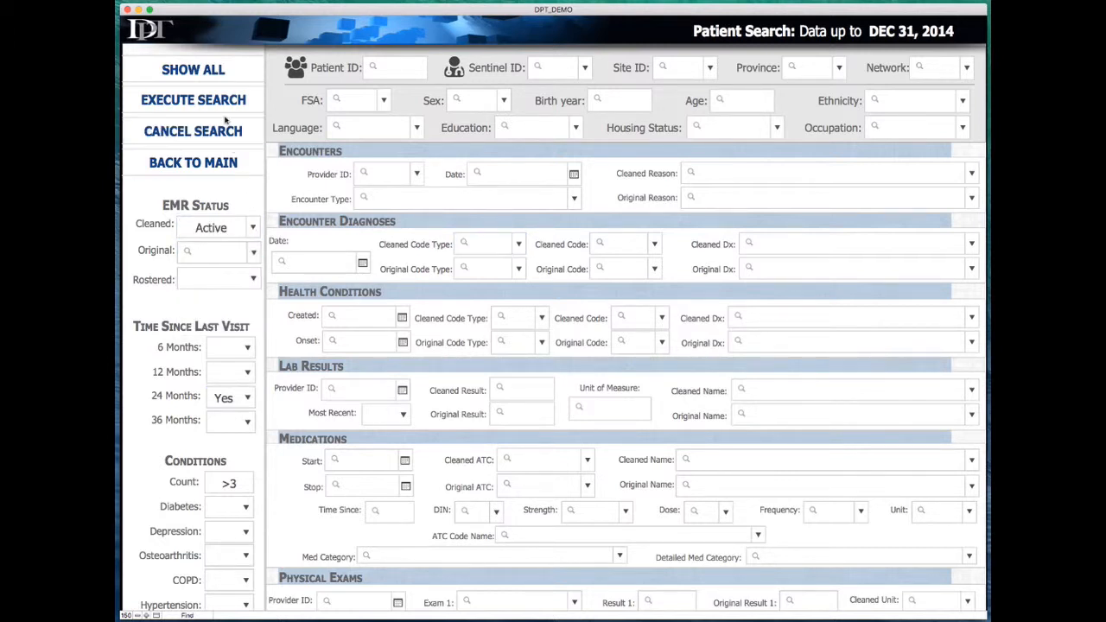
- Execute the patient search with these criteria as a new search
{"action": "left_click", "coordinate": [216, 101]}
{"action": "left_click", "coordinate": [815, 216]}
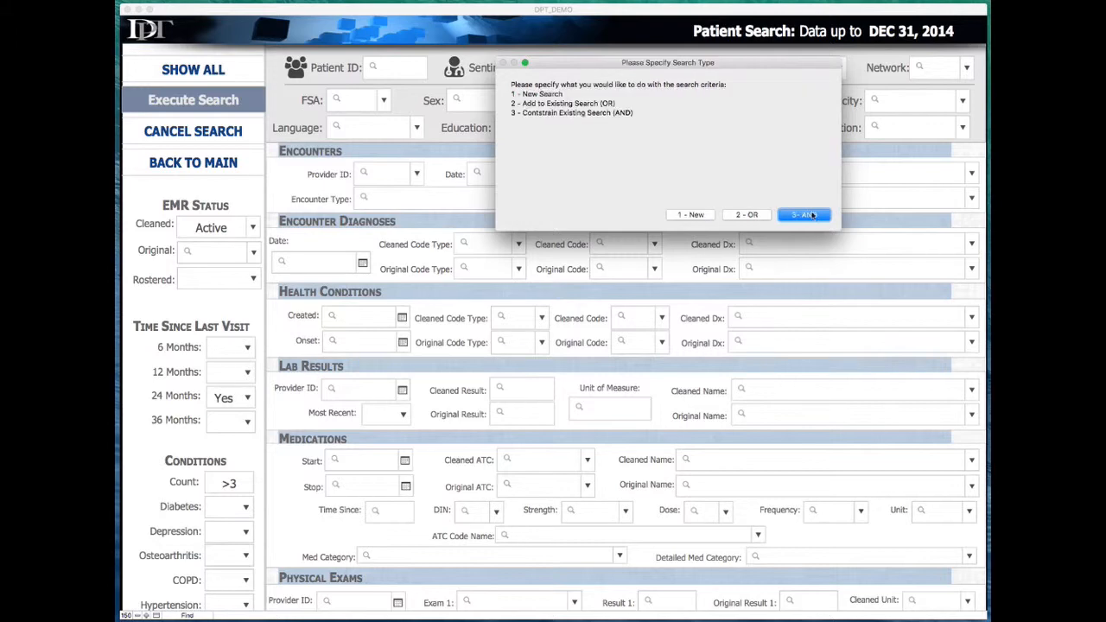
{"action": "left_click", "coordinate": [694, 216]}
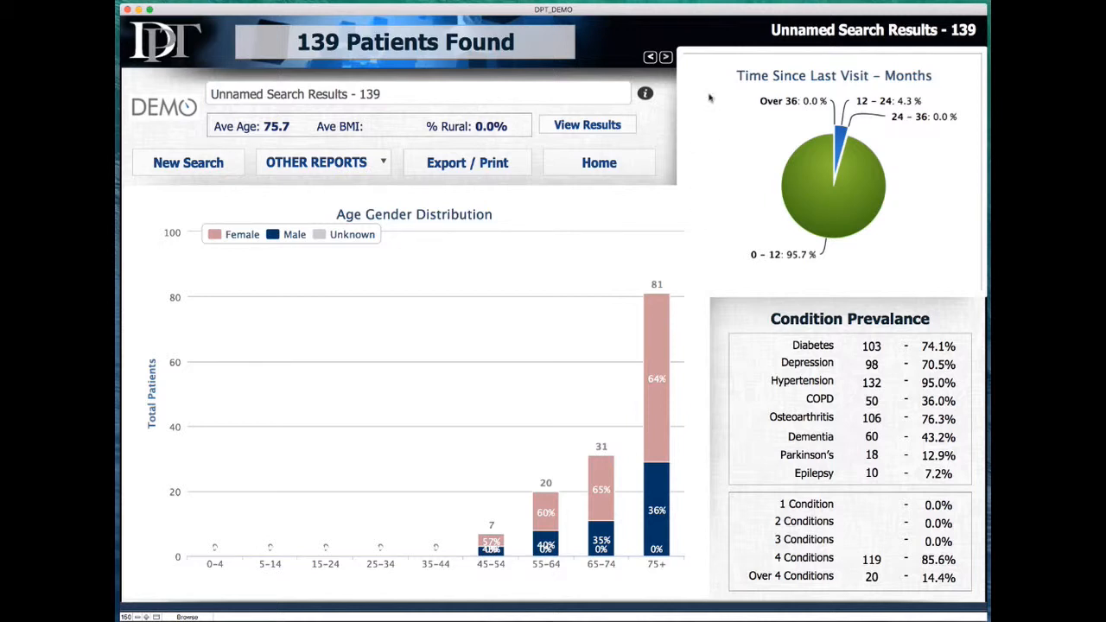
- Name the search "Active Patients with >3 CPCSSN Conditions w Visit in last 2 years" and save it
{"action": "left_click", "coordinate": [645, 94]}
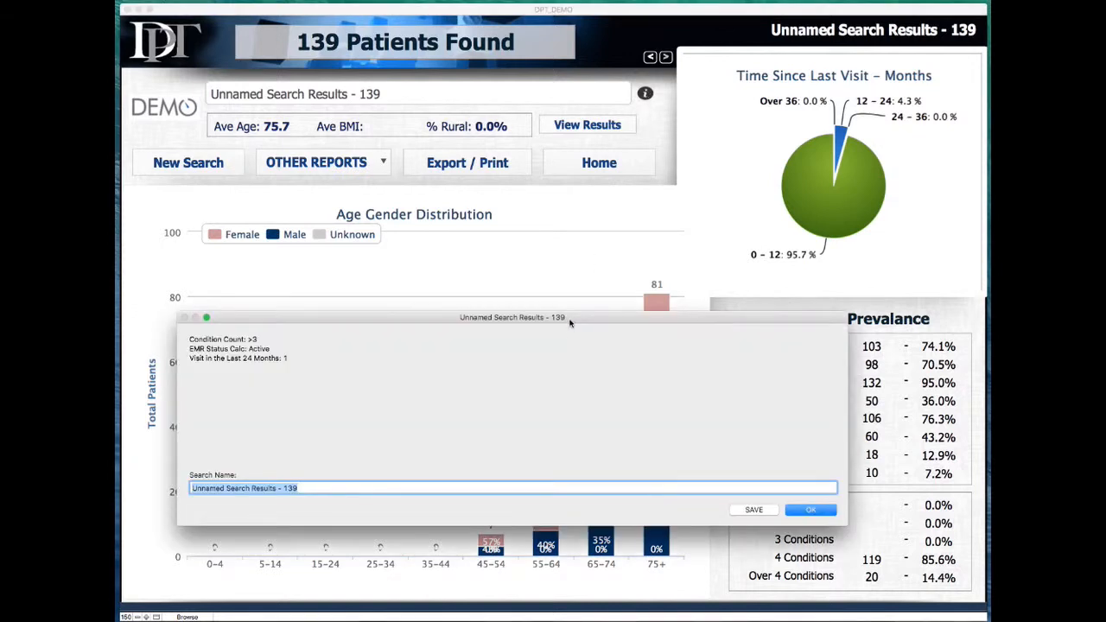
{"action": "left_click_drag", "start_coordinate": [571, 320], "coordinate": [607, 147]}
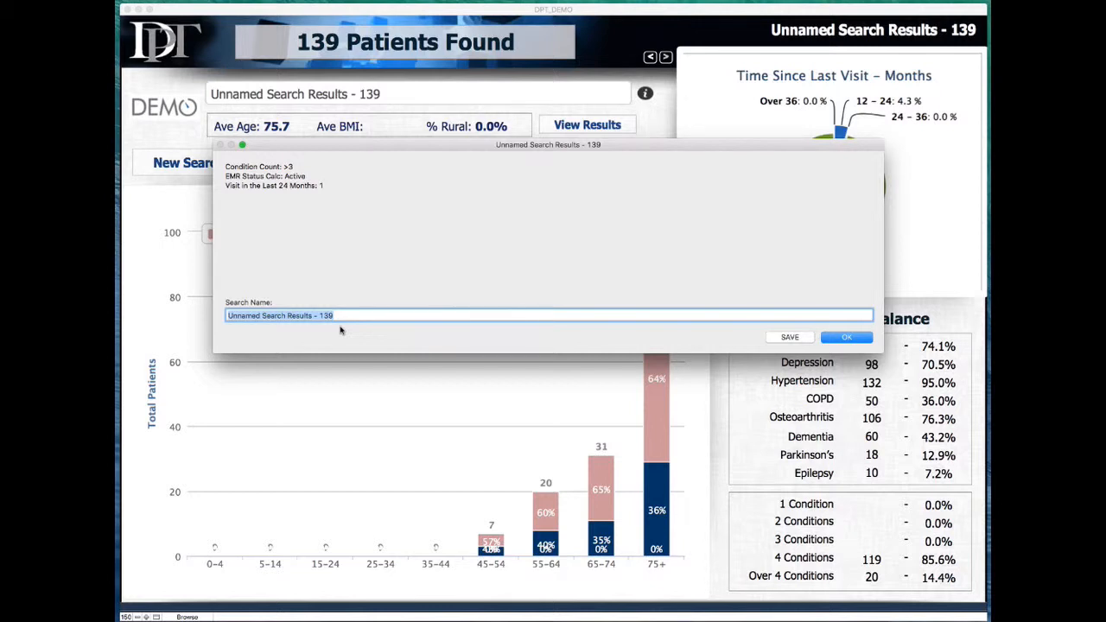
{"action": "type", "text": "Active Patients"}
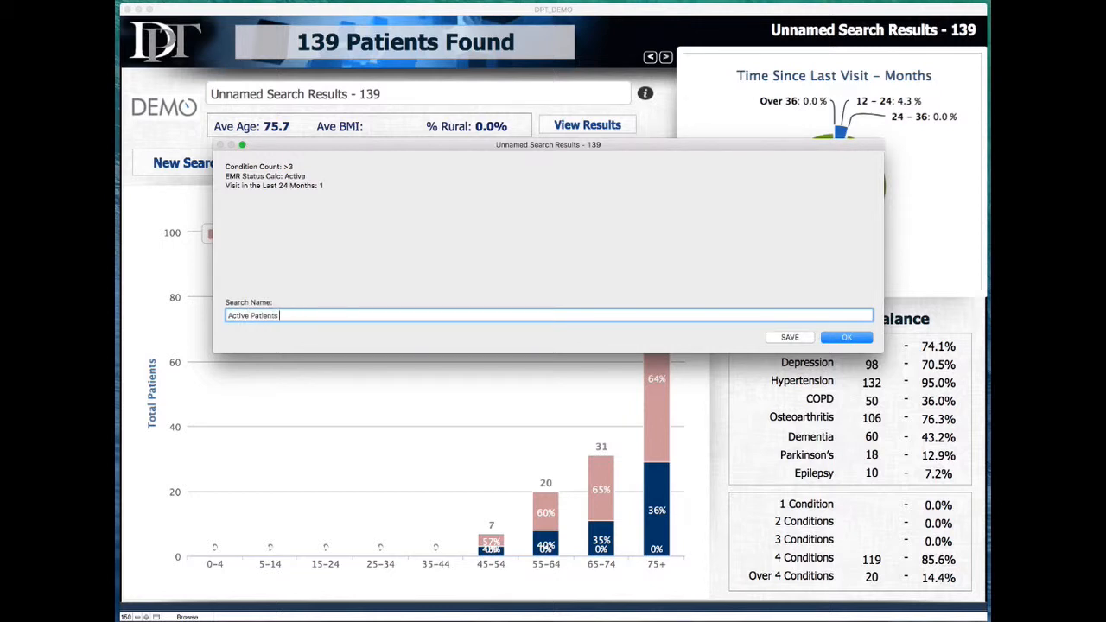
{"action": "type", "text": " with"}
{"action": "type", "text": " >3 CPCSSN C"}
{"action": "type", "text": "onditions"}
{"action": "type", "text": " with"}
{"action": "key", "text": "BackSpace"}
{"action": "key", "text": "BackSpace"}
{"action": "type", "text": "Visit in "}
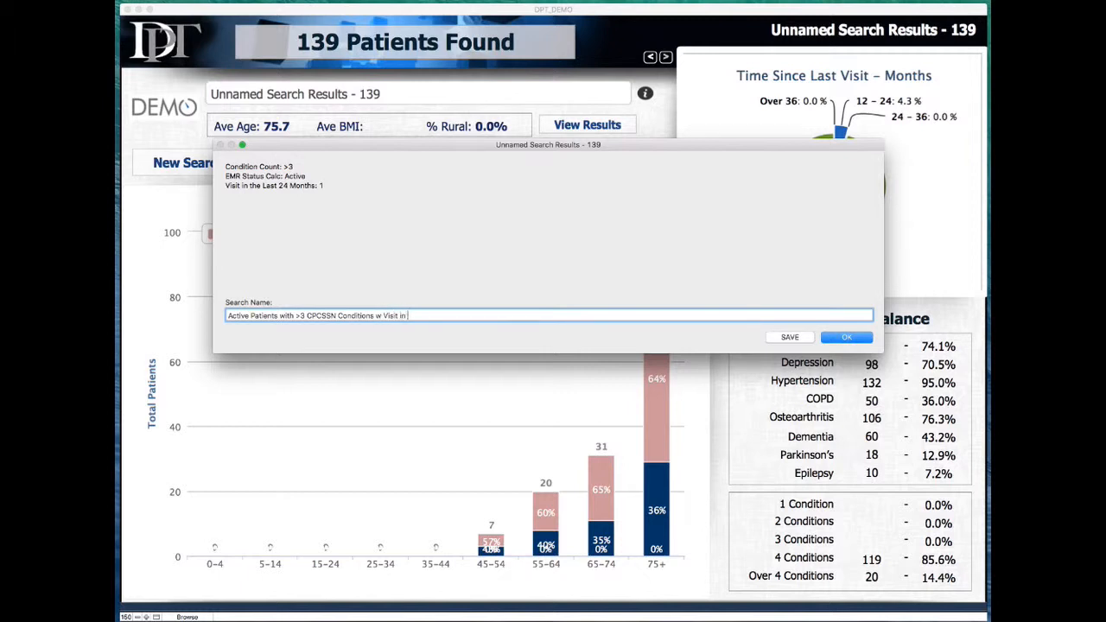
{"action": "type", "text": "last 2 years"}
{"action": "left_click", "coordinate": [787, 338]}
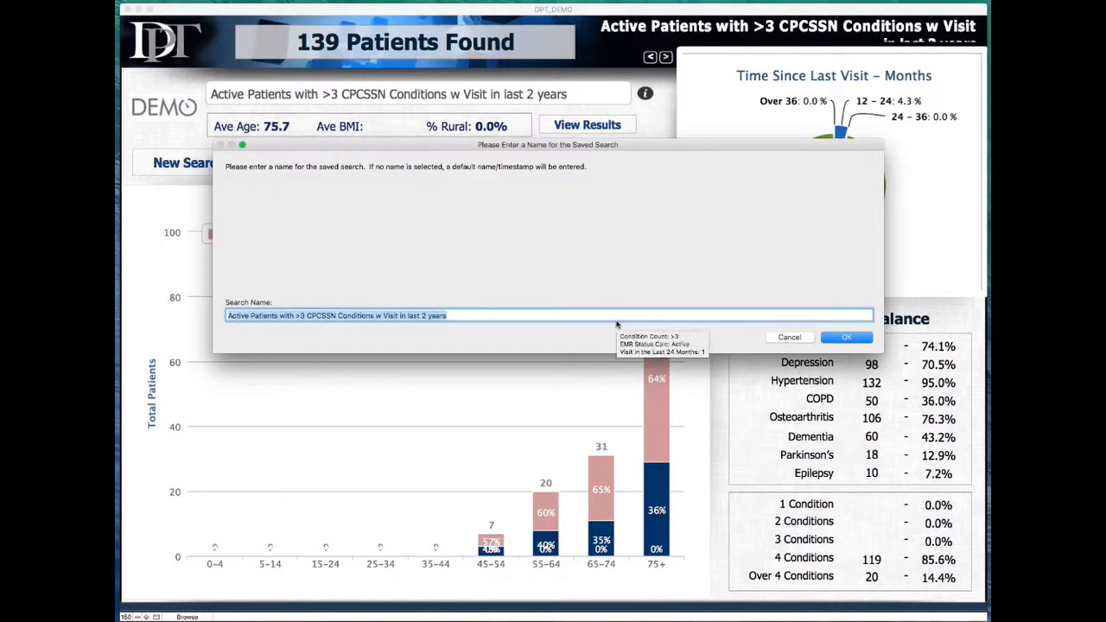
{"action": "left_click", "coordinate": [847, 338]}
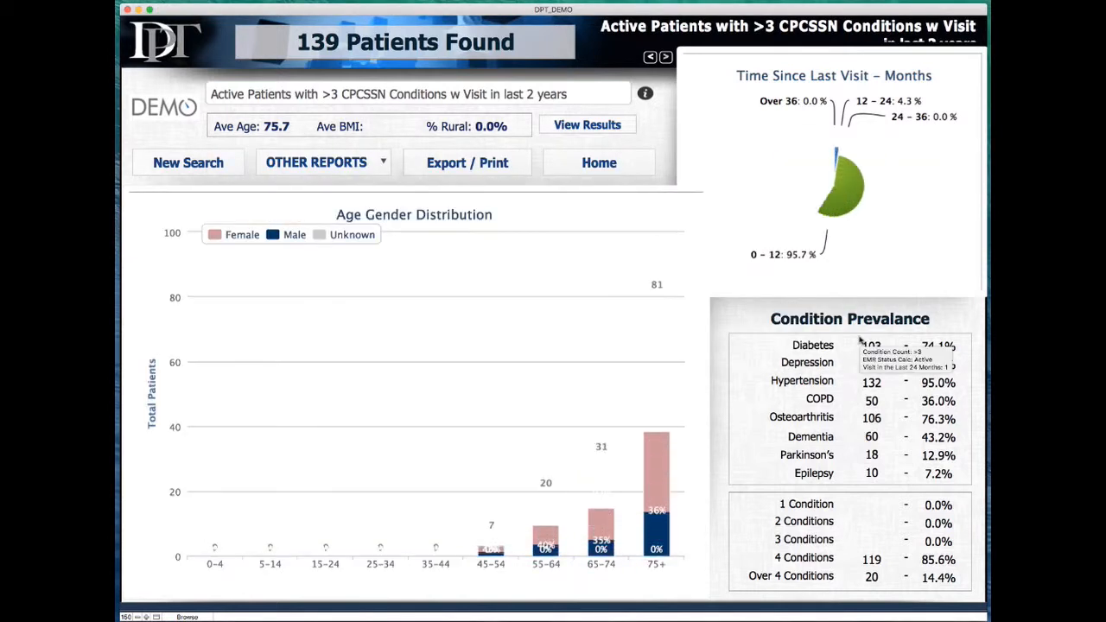
- Return to the saved searches and load the results of the newly saved search on patients with >3 CPCSSN conditions
{"action": "left_click", "coordinate": [317, 164]}
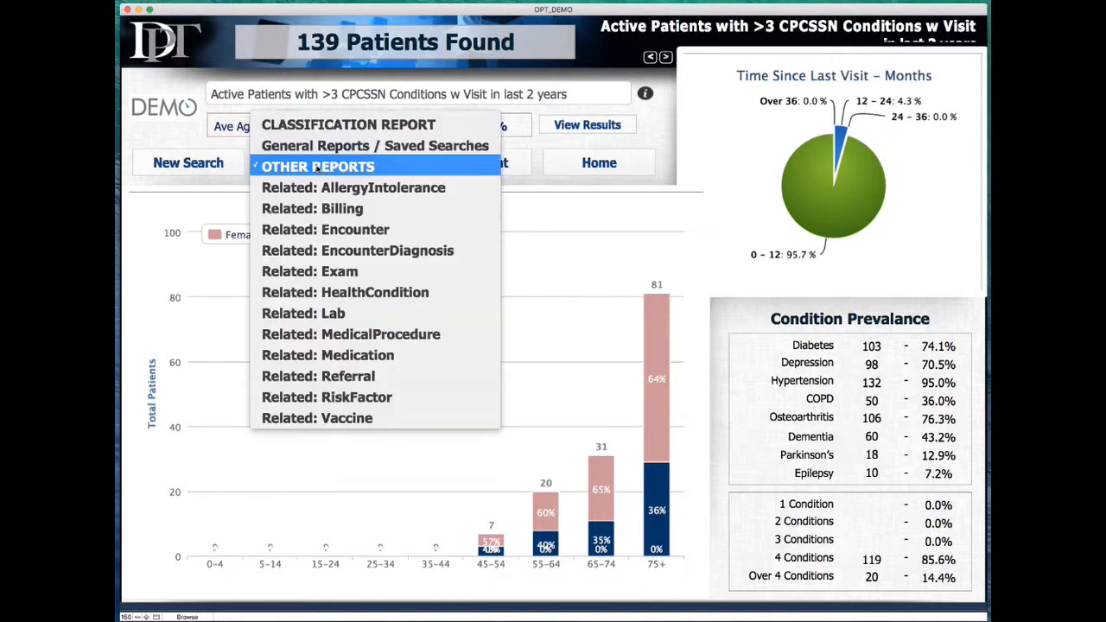
{"action": "left_click", "coordinate": [314, 146]}
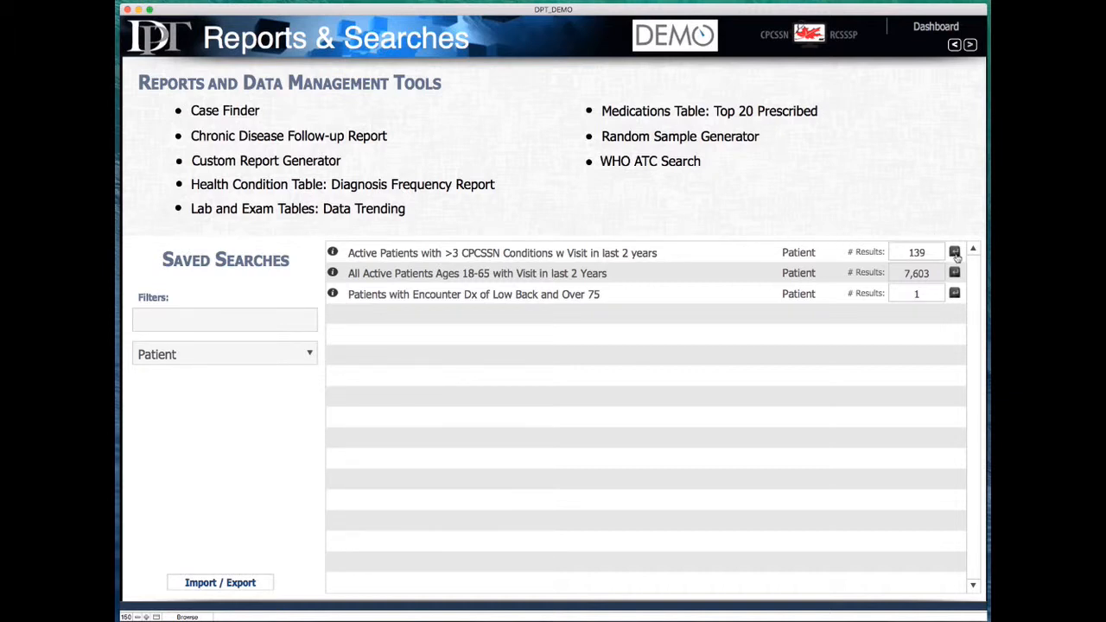
{"action": "left_click", "coordinate": [956, 254]}
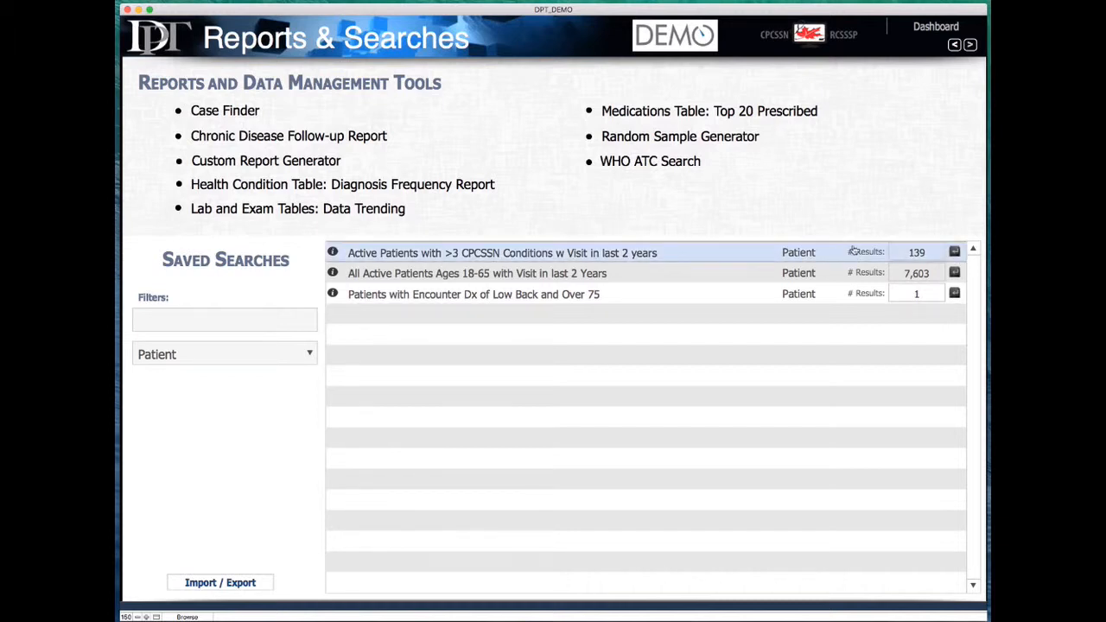
- Load the saved search on active patients with >3 CPCSSN conditions and review its search criteria
{"action": "left_click", "coordinate": [954, 252]}
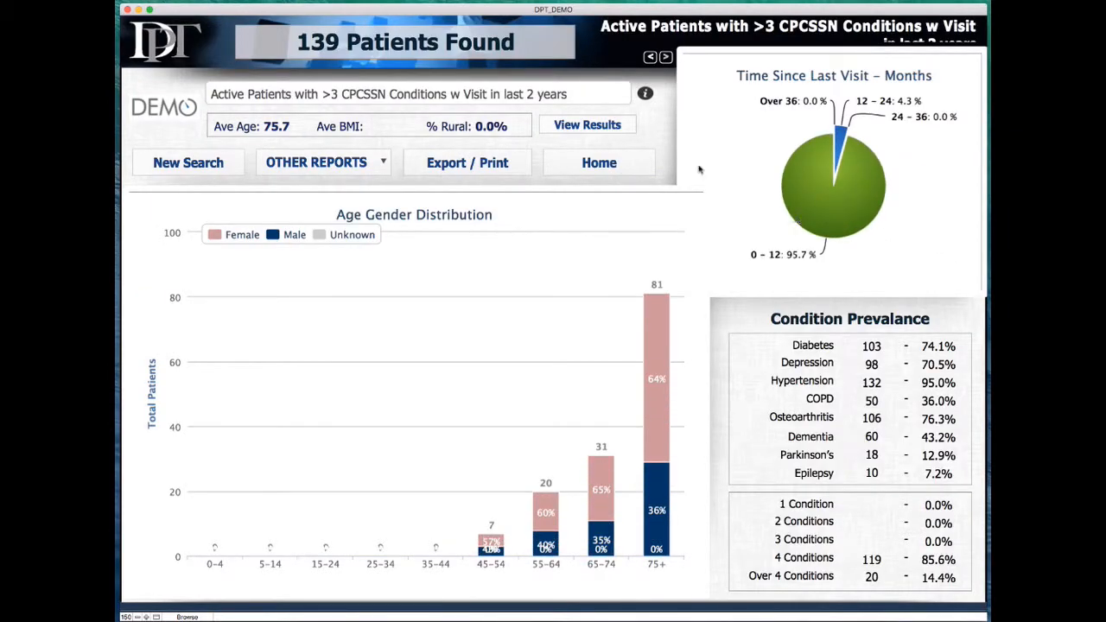
{"action": "left_click", "coordinate": [643, 97]}
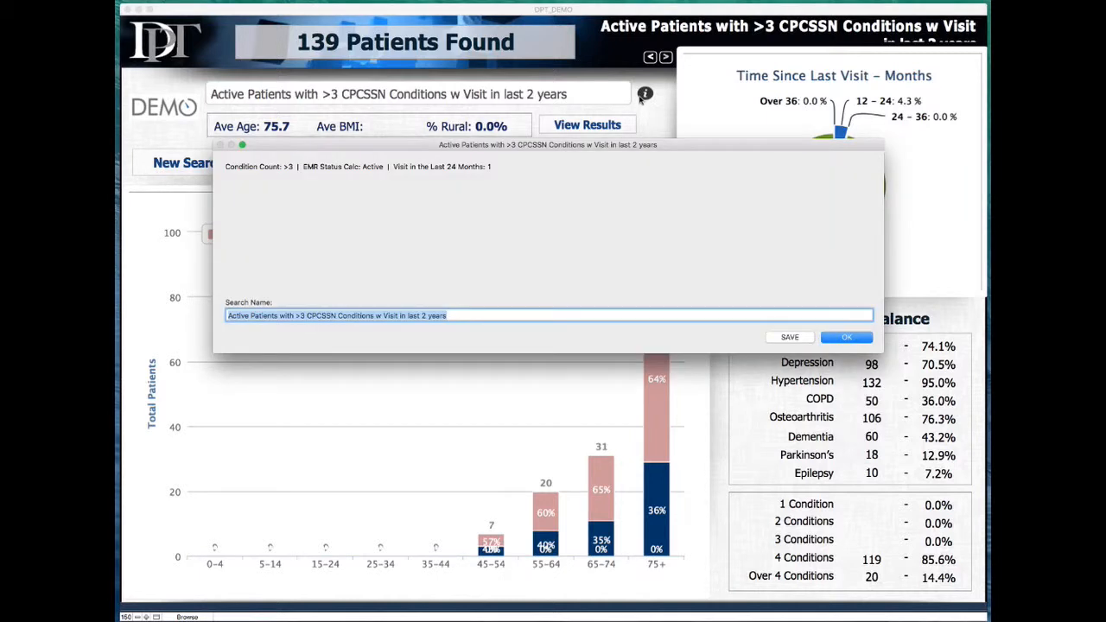
{"action": "left_click", "coordinate": [848, 341]}
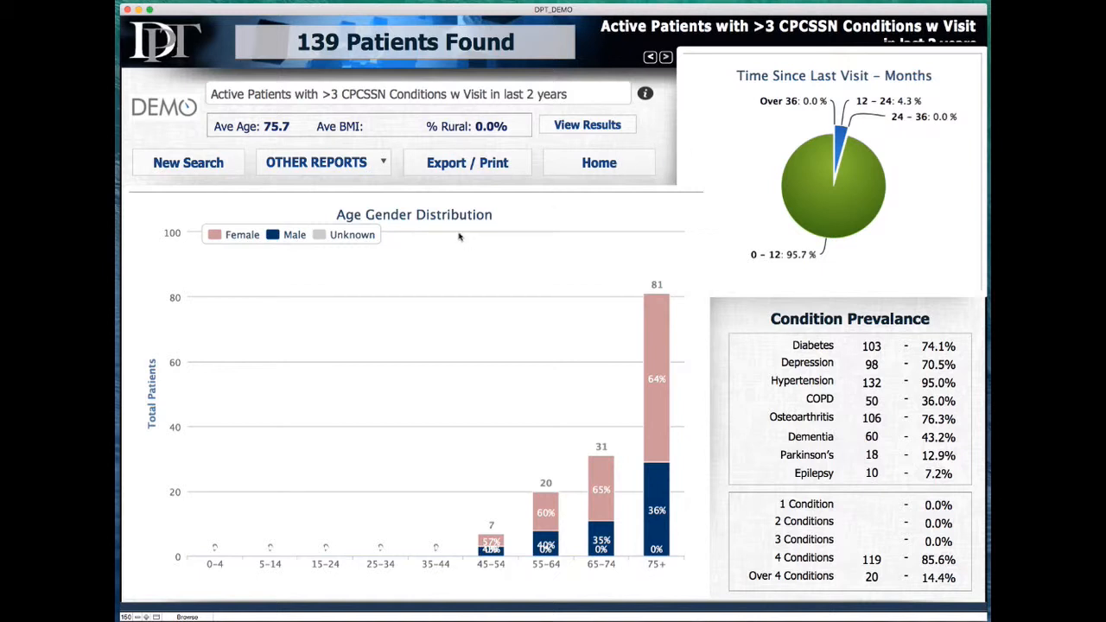
- Return to the home dashboard and open the raw data for the Lab table
{"action": "left_click", "coordinate": [614, 169]}
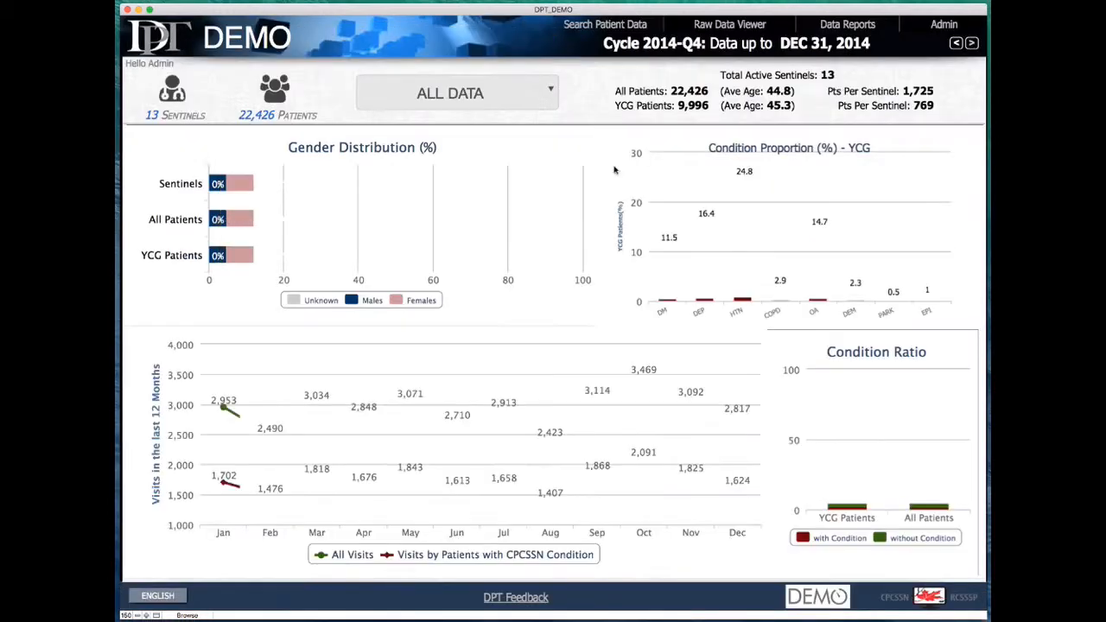
{"action": "left_click", "coordinate": [766, 29]}
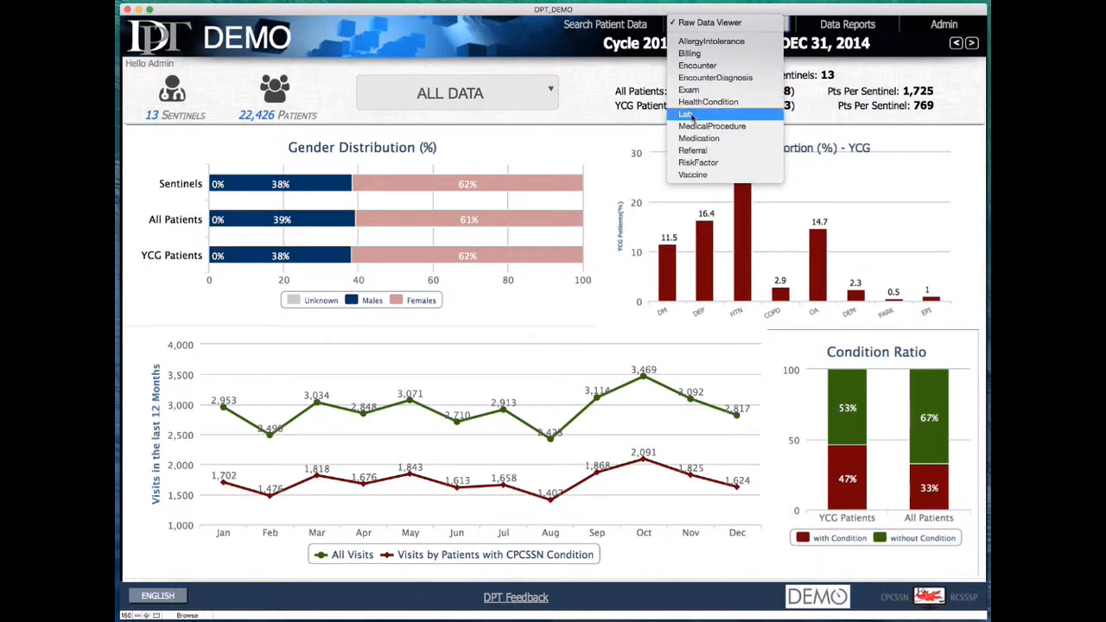
{"action": "left_click", "coordinate": [685, 115]}
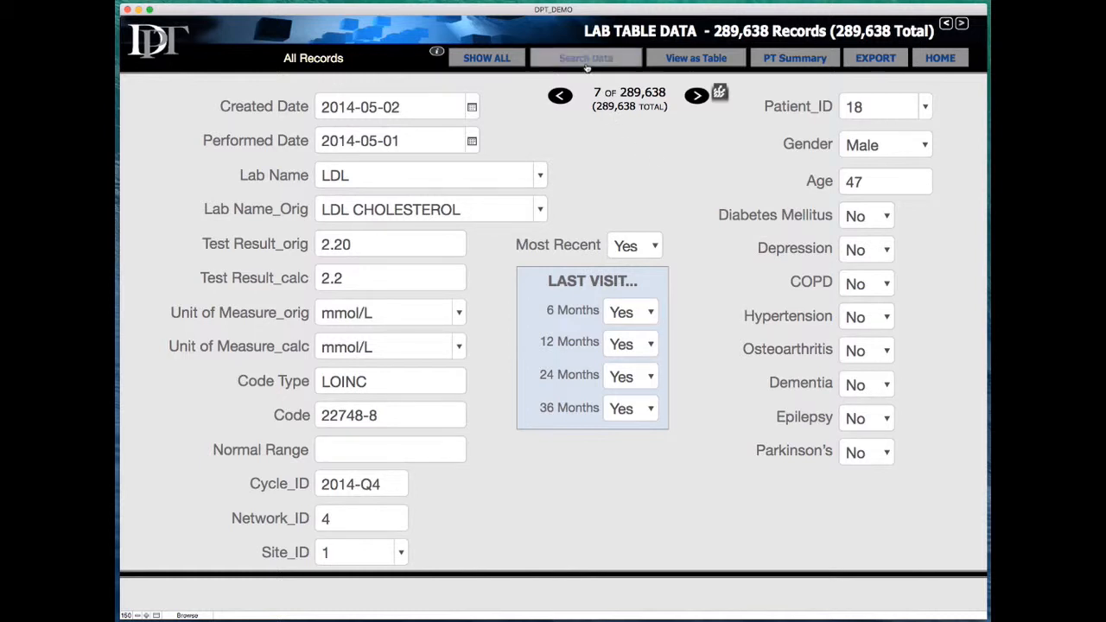
- Start a lab data search and set the Created Date range to 2014-1-1...2014-12-31
{"action": "left_click", "coordinate": [587, 58]}
{"action": "left_click", "coordinate": [471, 107]}
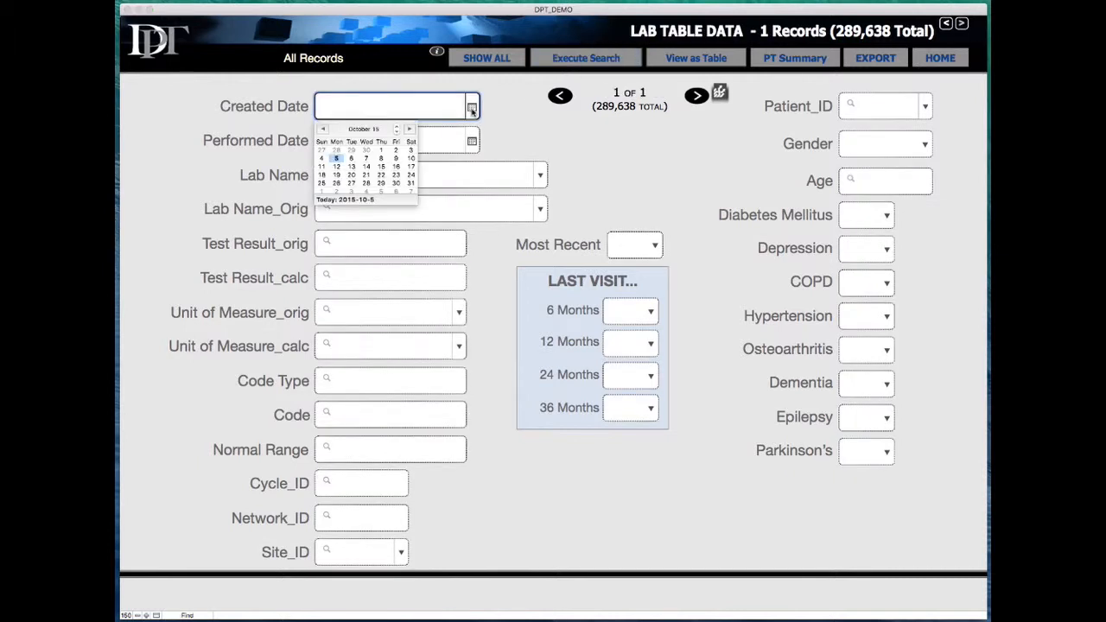
{"action": "left_click", "coordinate": [395, 133]}
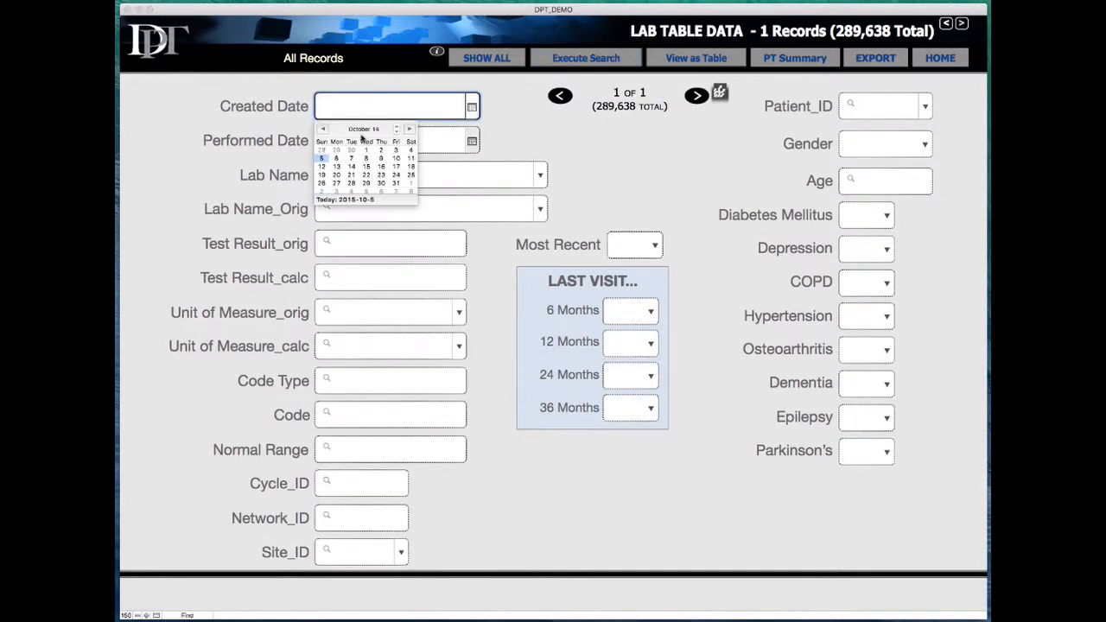
{"action": "left_click", "coordinate": [322, 129]}
{"action": "left_click", "coordinate": [322, 130]}
{"action": "left_click", "coordinate": [322, 130]}
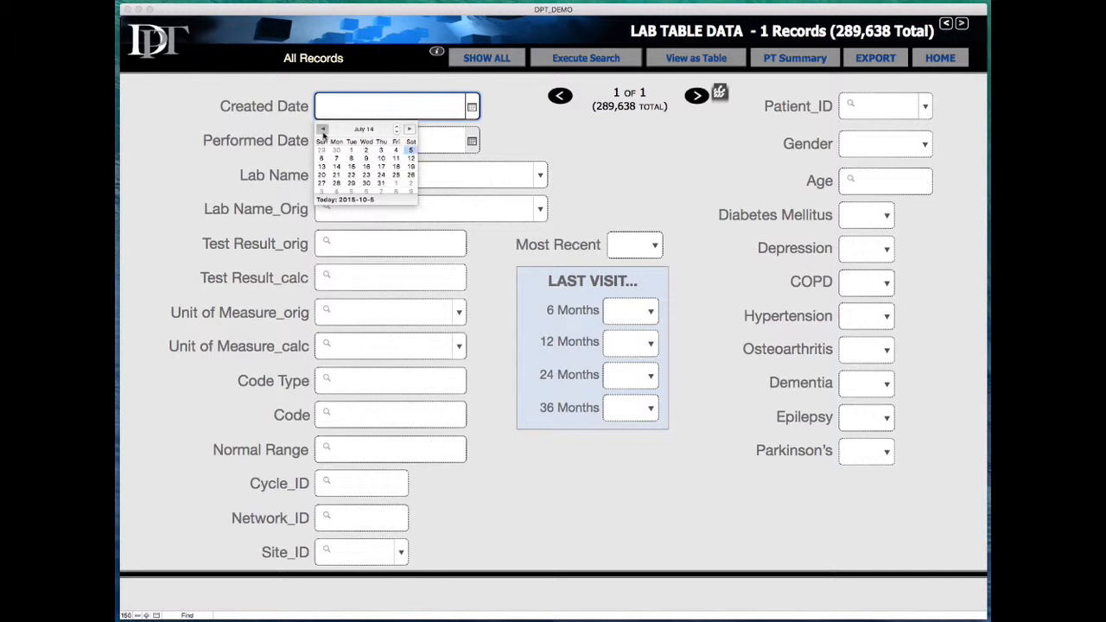
{"action": "left_click", "coordinate": [323, 130]}
{"action": "left_click", "coordinate": [322, 130]}
{"action": "left_click", "coordinate": [323, 130]}
{"action": "left_click", "coordinate": [322, 130]}
{"action": "left_click", "coordinate": [322, 130]}
{"action": "left_click", "coordinate": [322, 129]}
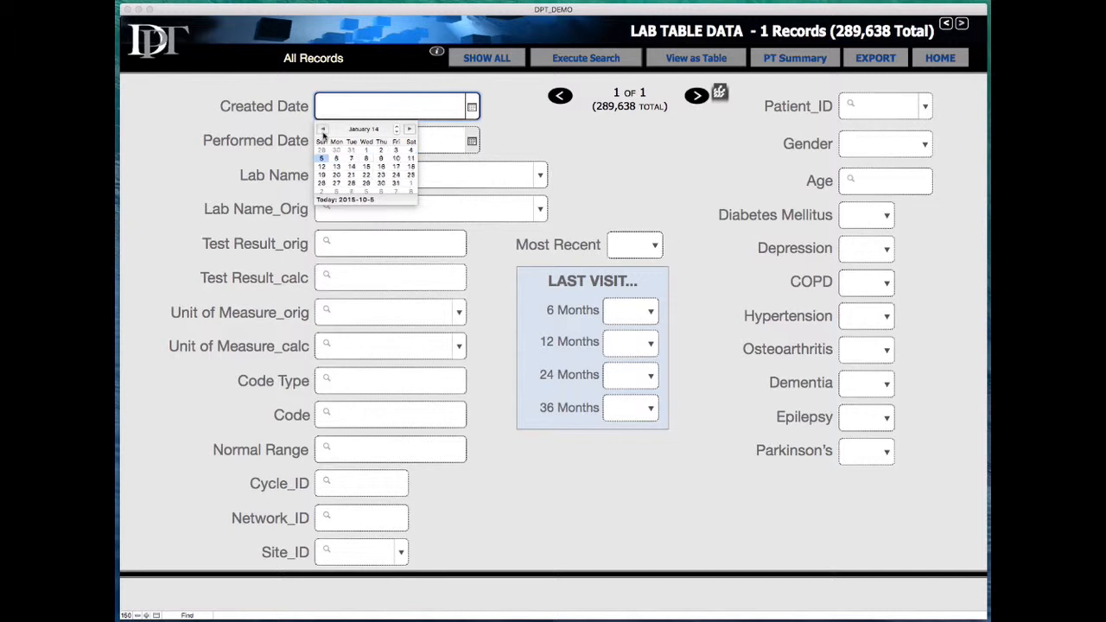
{"action": "left_click", "coordinate": [371, 152]}
{"action": "left_click", "coordinate": [401, 109]}
{"action": "left_click", "coordinate": [400, 109]}
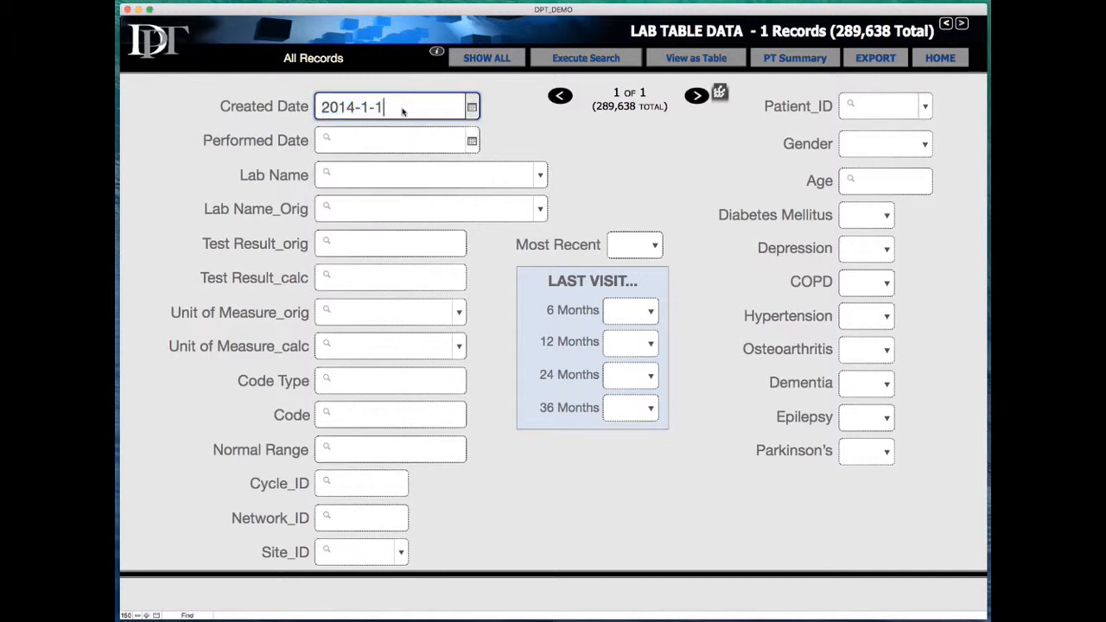
{"action": "type", "text": "...2014-12-31"}
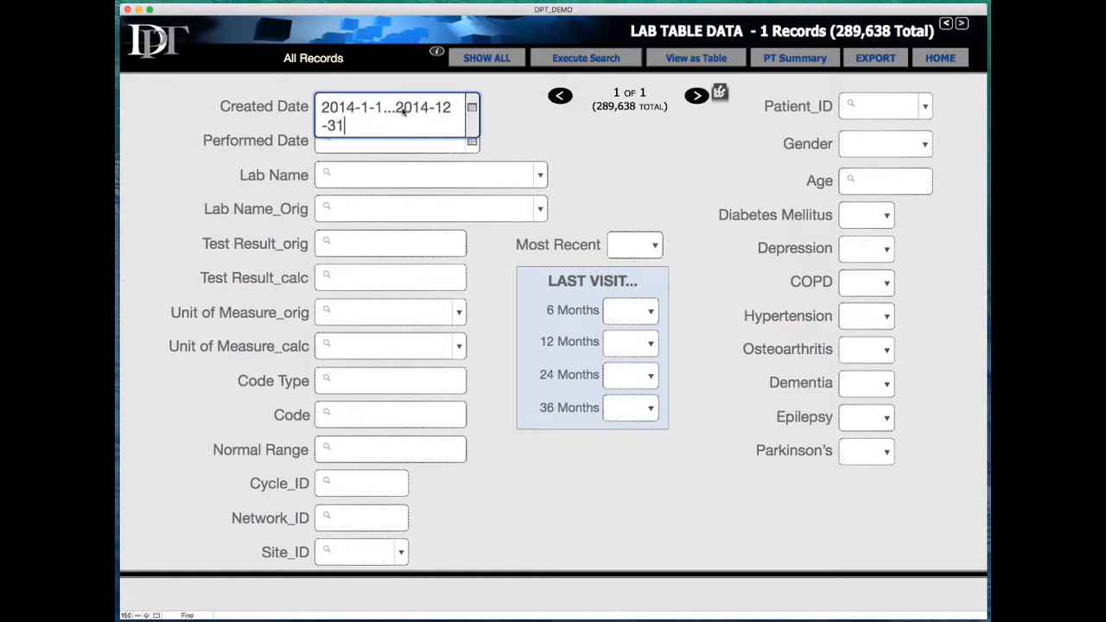
{"action": "left_click", "coordinate": [510, 140]}
- Set the Lab Name criterion to HBA1C and the calculated test result to >10
{"action": "left_click", "coordinate": [539, 176]}
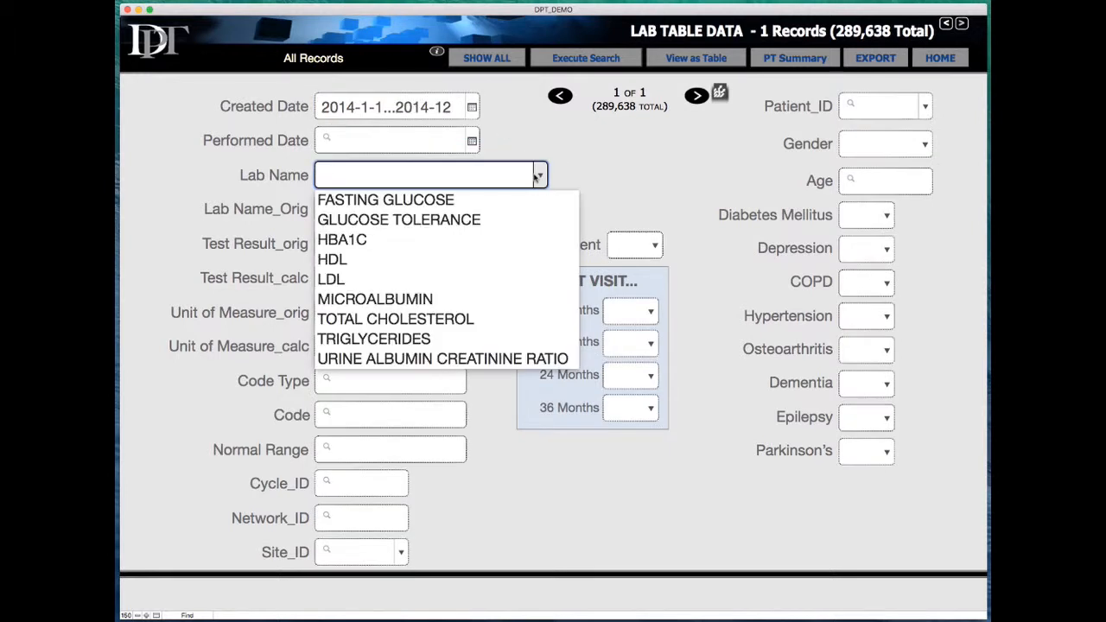
{"action": "left_click", "coordinate": [345, 241]}
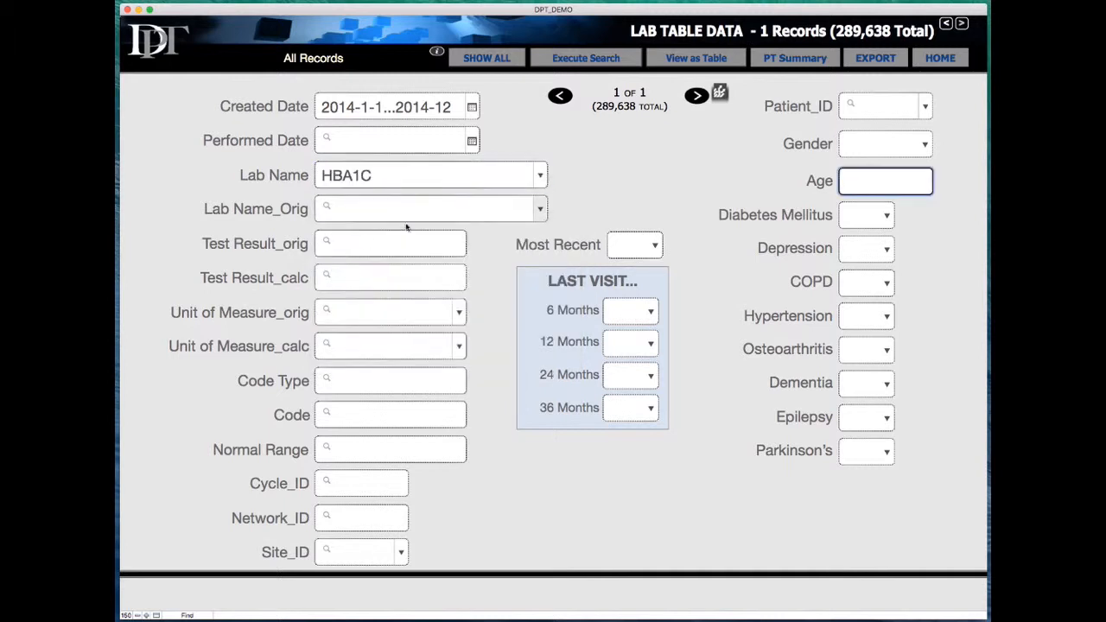
{"action": "left_click", "coordinate": [398, 275]}
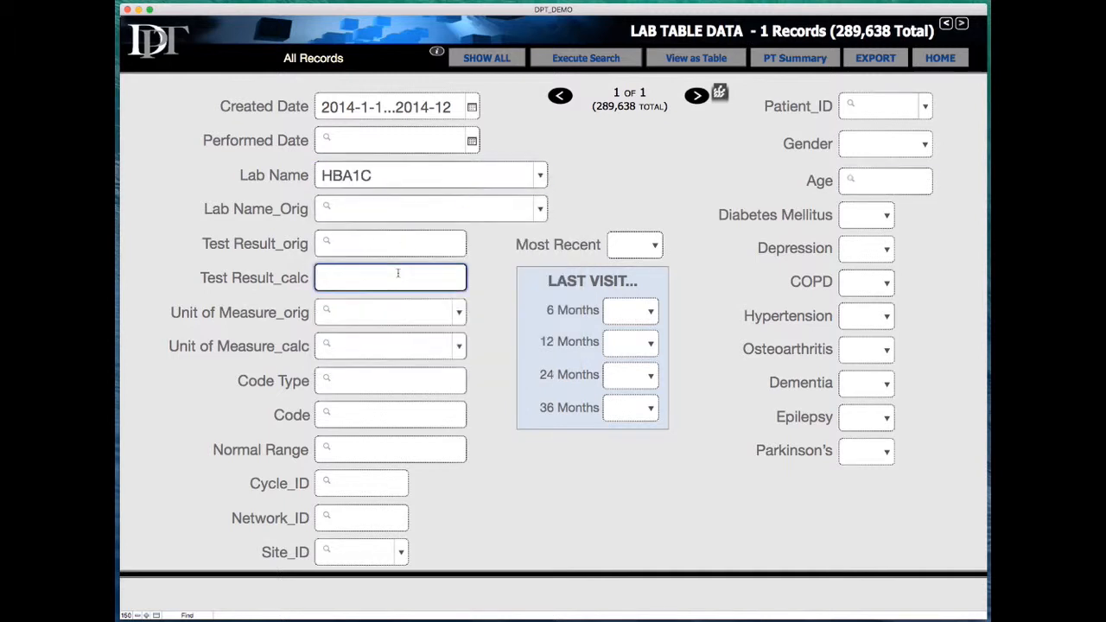
{"action": "type", "text": ">10"}
- Execute the lab search with these criteria as a new search
{"action": "left_click", "coordinate": [596, 60]}
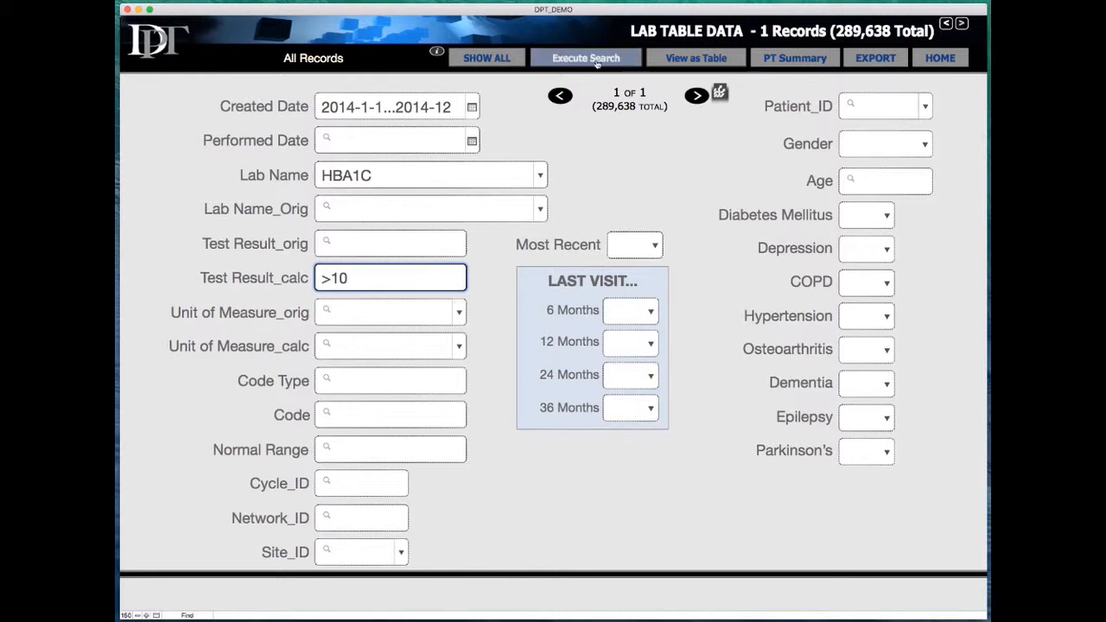
{"action": "left_click", "coordinate": [795, 217]}
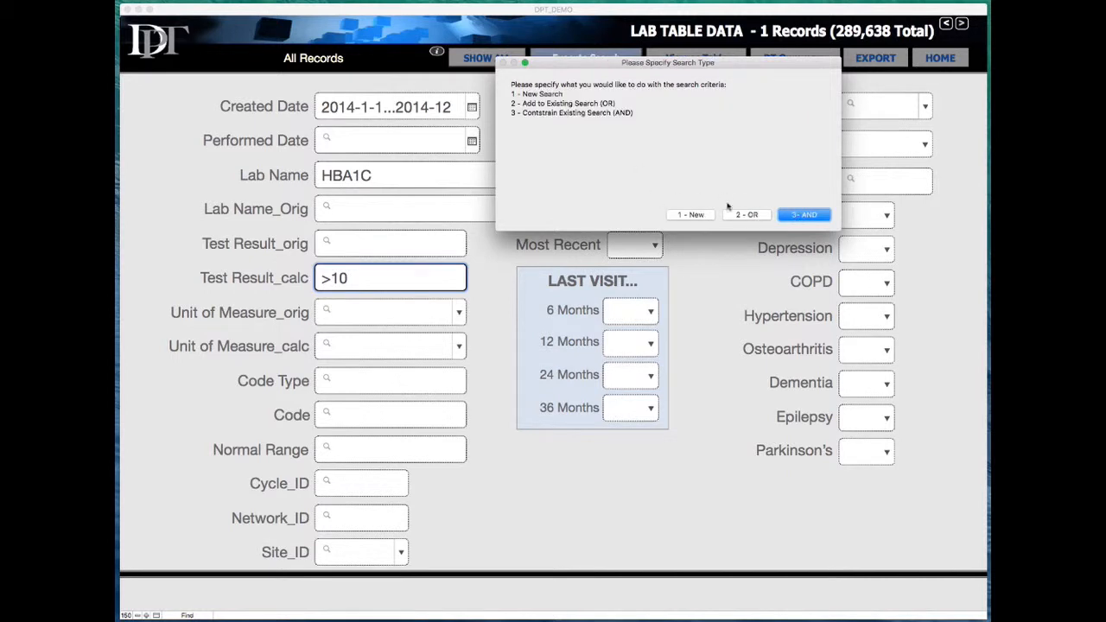
{"action": "left_click", "coordinate": [682, 214]}
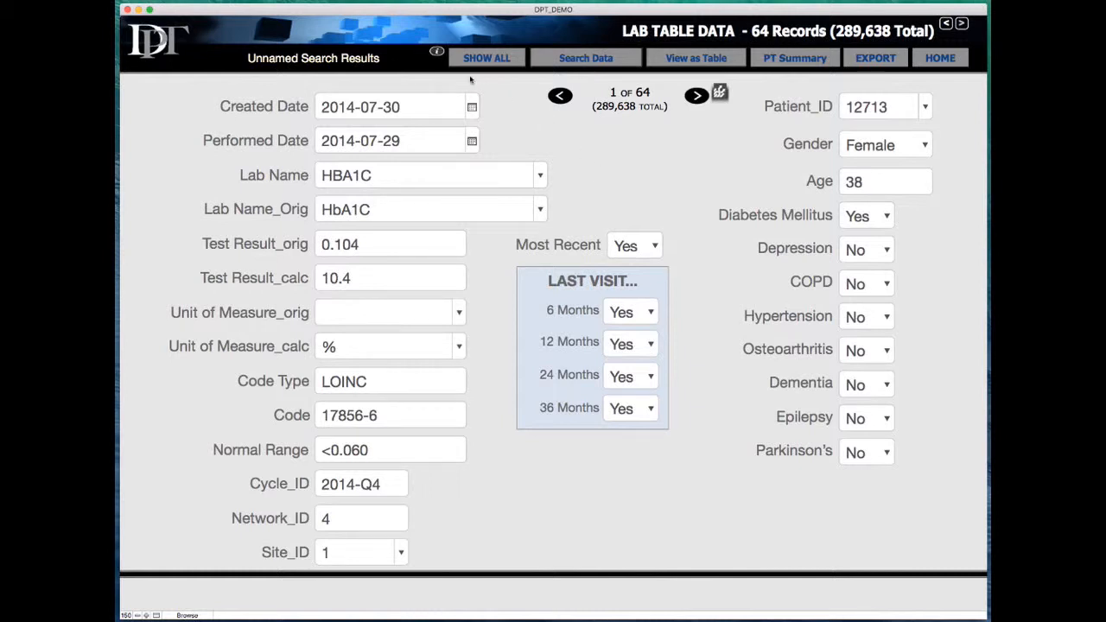
- Name the lab search "HBA1c >10 in the year 2014" and save it
{"action": "left_click", "coordinate": [436, 52]}
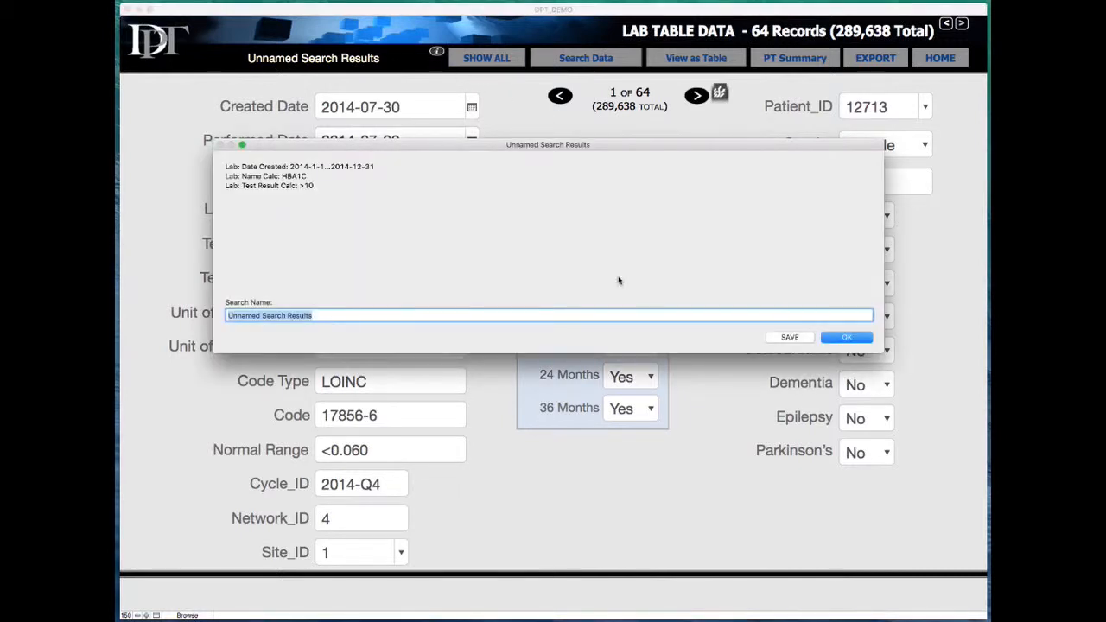
{"action": "type", "text": "Hb"}
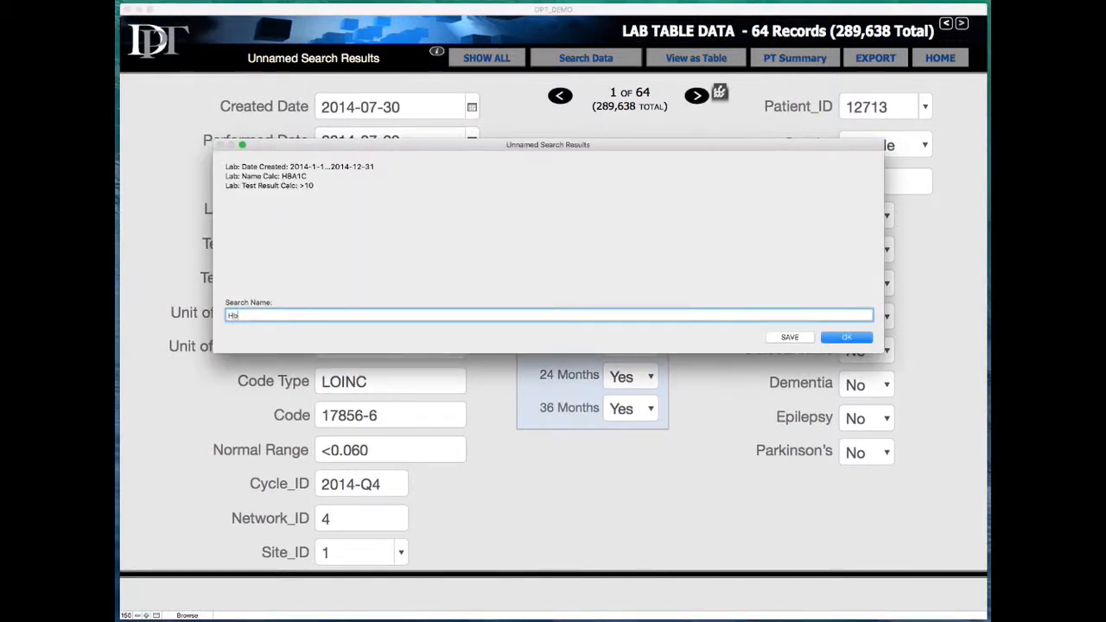
{"action": "type", "text": "A1c"}
{"action": "key", "text": "Left"}
{"action": "key", "text": "Left"}
{"action": "key", "text": "Left"}
{"action": "key", "text": "BackSpace"}
{"action": "type", "text": "BA1c >10 in the year 2014"}
{"action": "left_click", "coordinate": [790, 337]}
{"action": "left_click", "coordinate": [845, 337]}
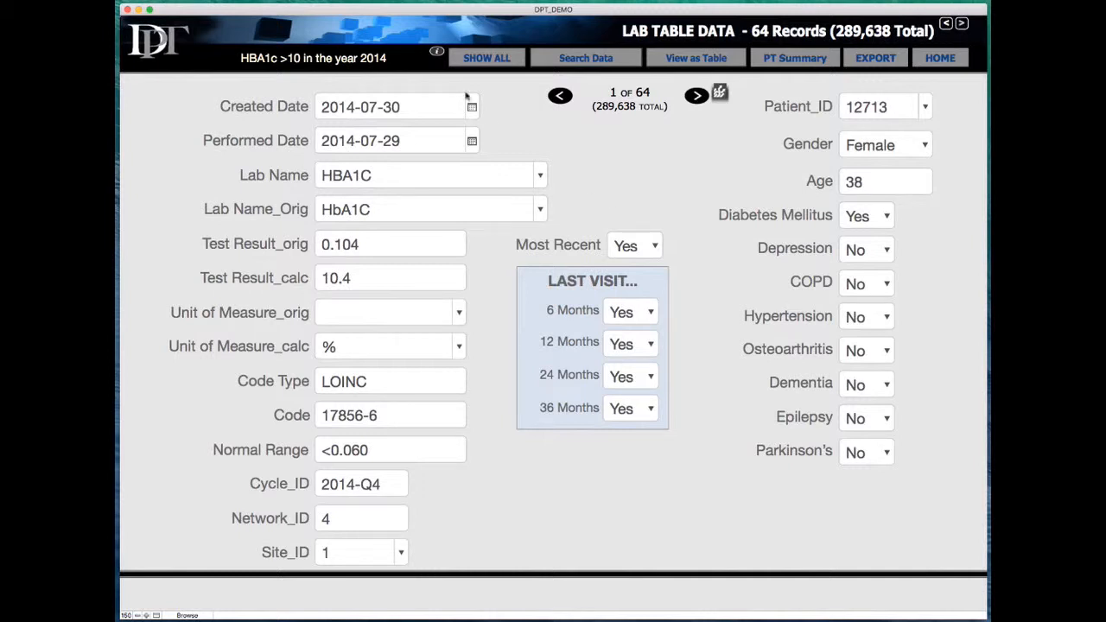
- Go back to the data reports via the home dashboard and filter the saved searches by Lab
{"action": "left_click", "coordinate": [938, 58]}
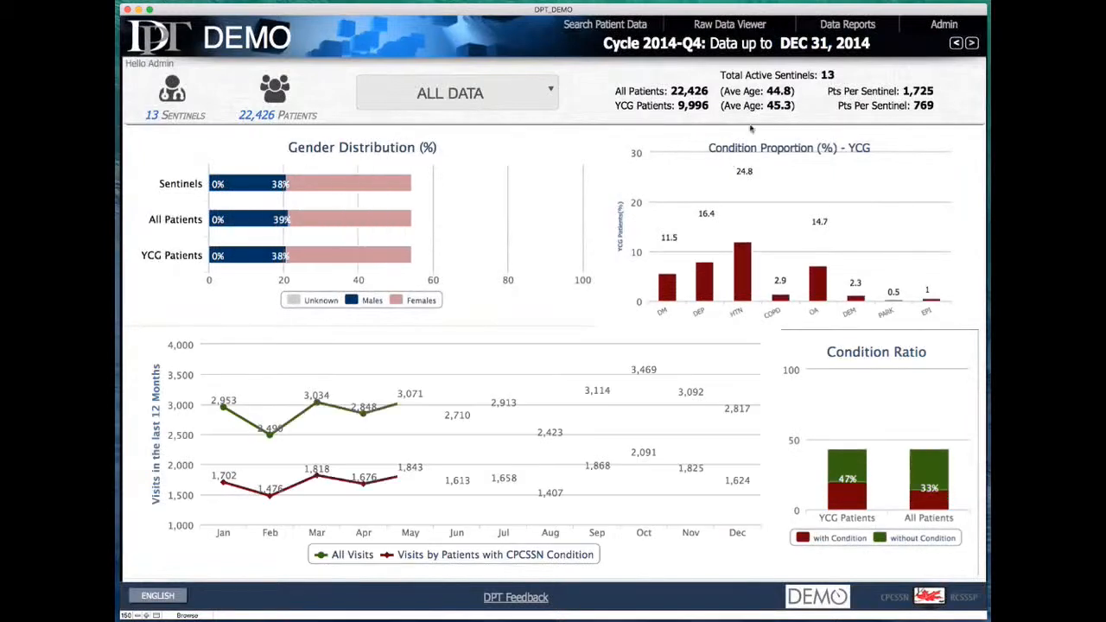
{"action": "left_click", "coordinate": [831, 26]}
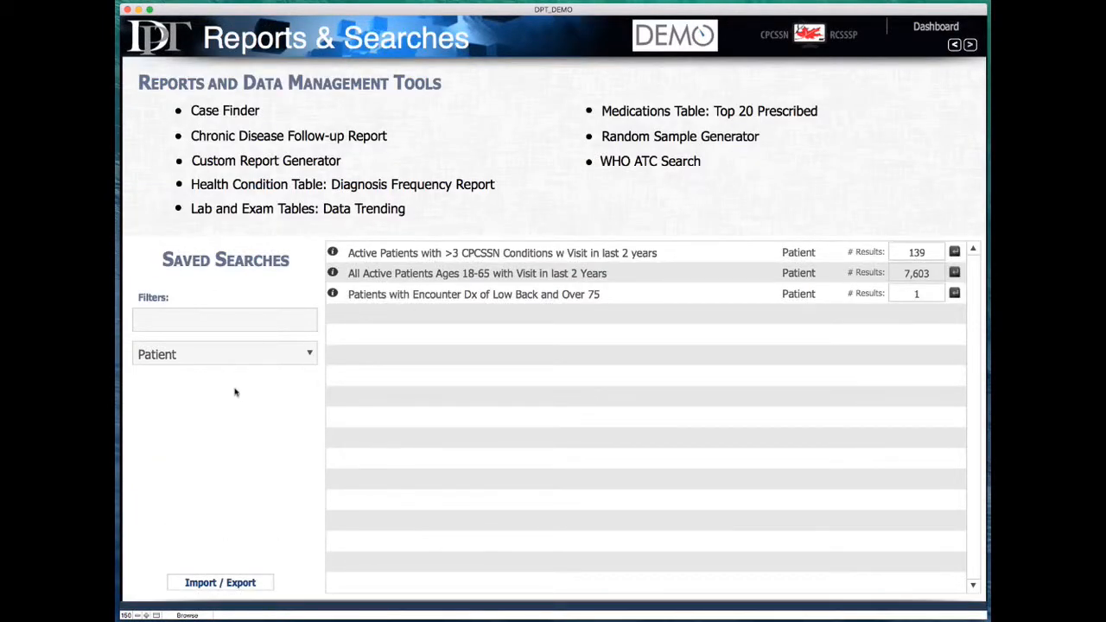
{"action": "left_click", "coordinate": [220, 354]}
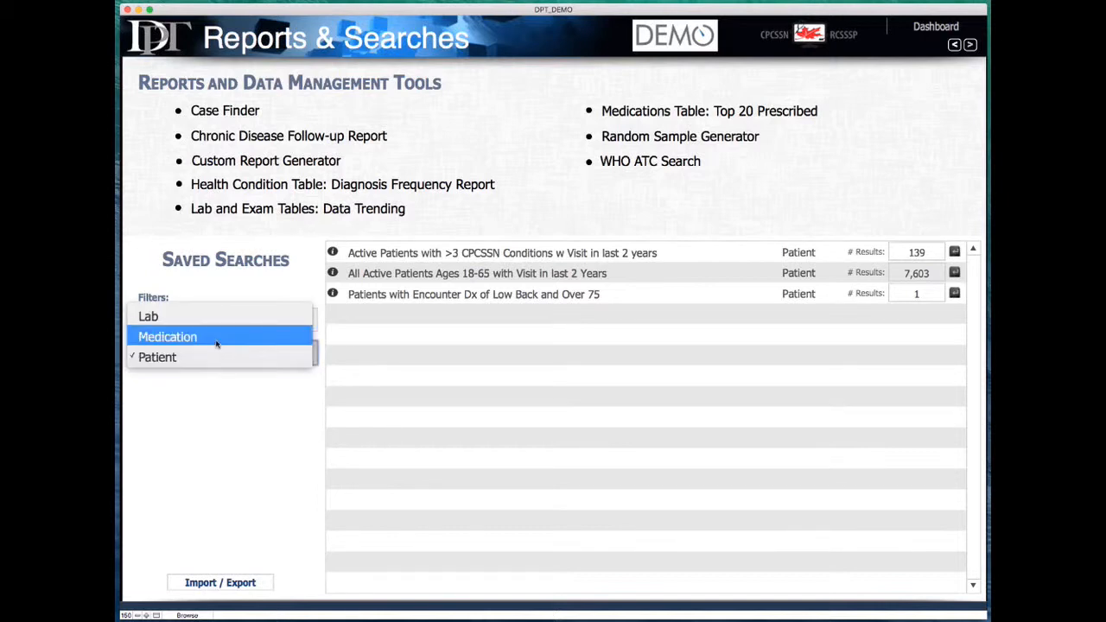
{"action": "left_click", "coordinate": [209, 317]}
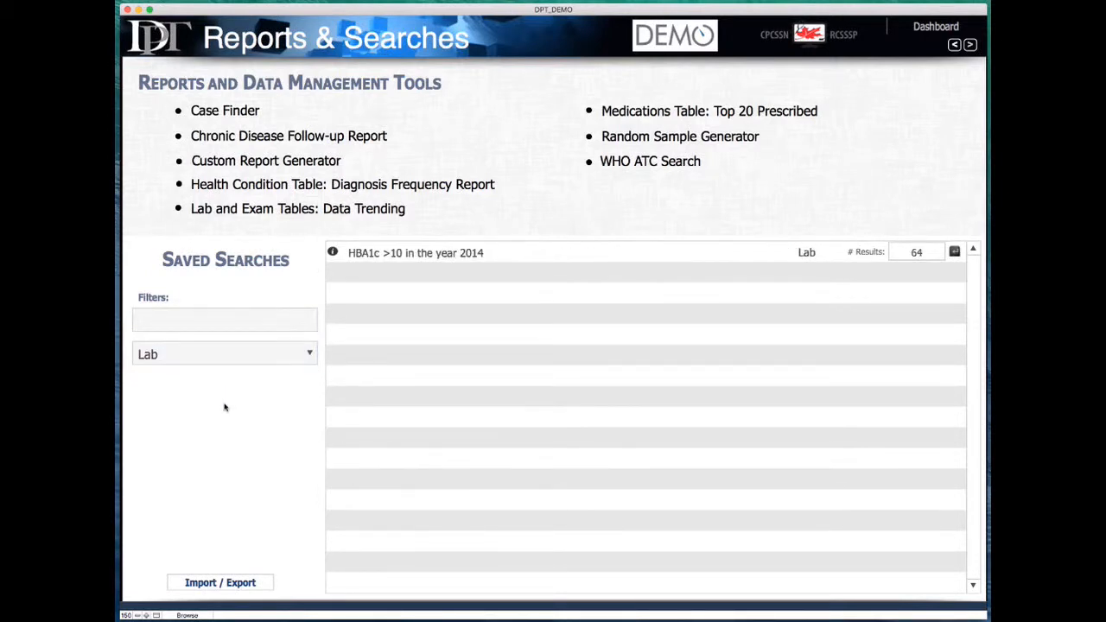
- Load the saved search "HBA1c >10 in the year 2014" and view its patient summary
{"action": "left_click", "coordinate": [955, 253]}
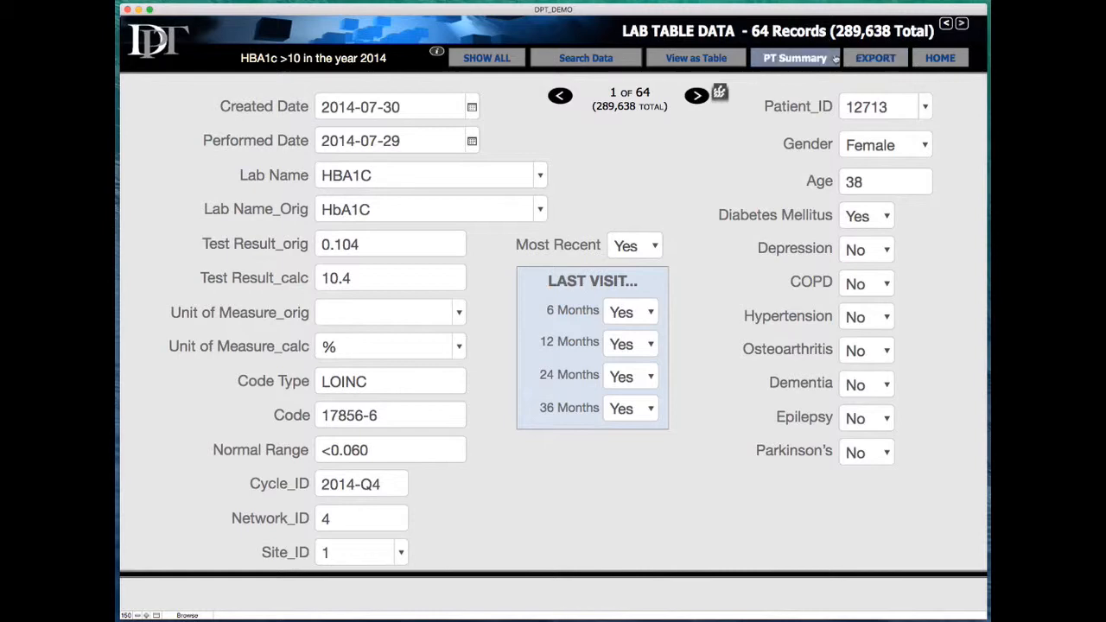
{"action": "left_click", "coordinate": [784, 58]}
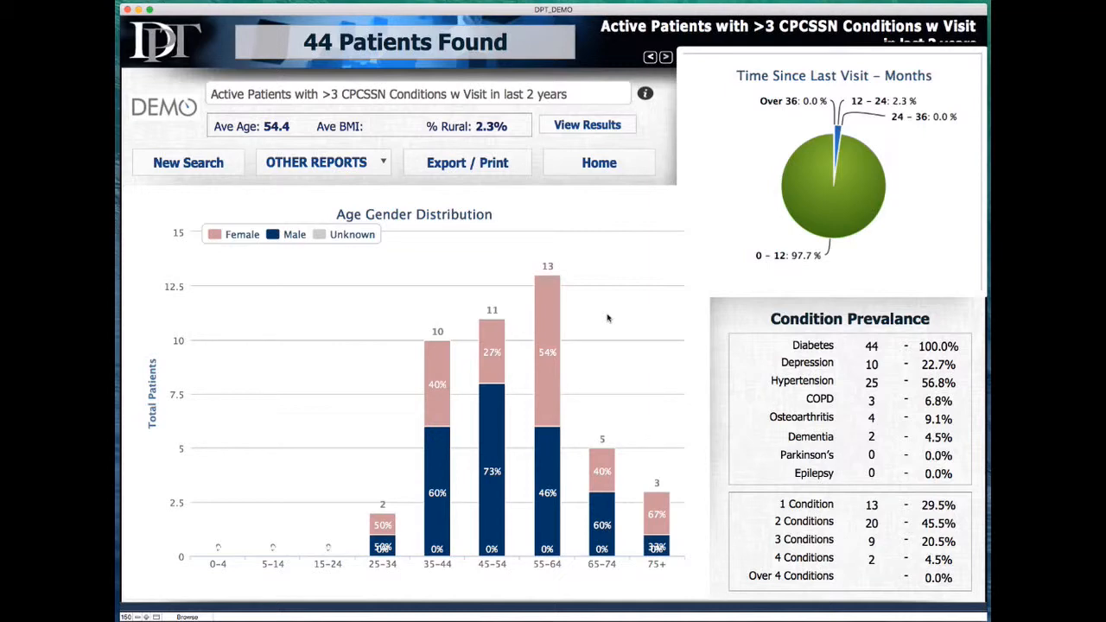
- Return to the saved searches via the home dashboard and clear the Lab type filter
{"action": "left_click", "coordinate": [596, 168]}
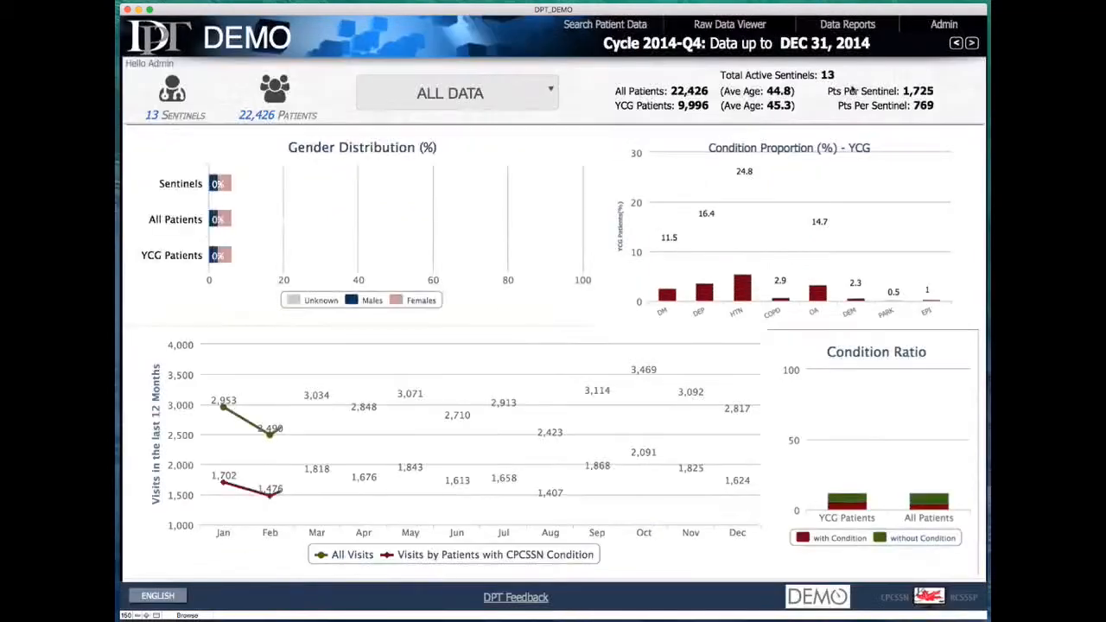
{"action": "left_click", "coordinate": [848, 25]}
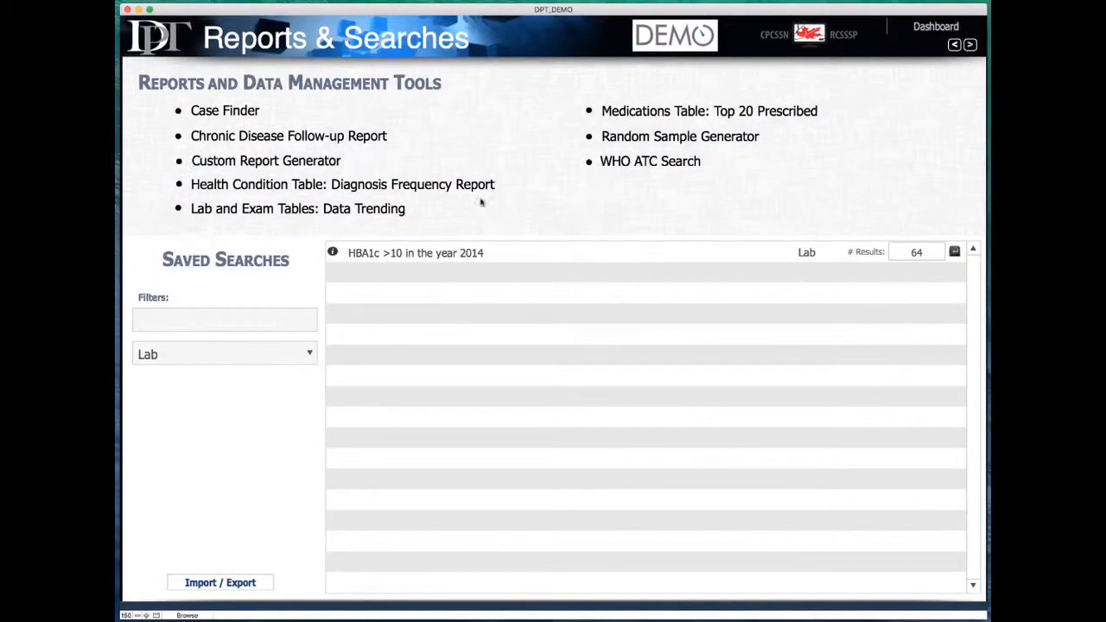
{"action": "left_click", "coordinate": [190, 353]}
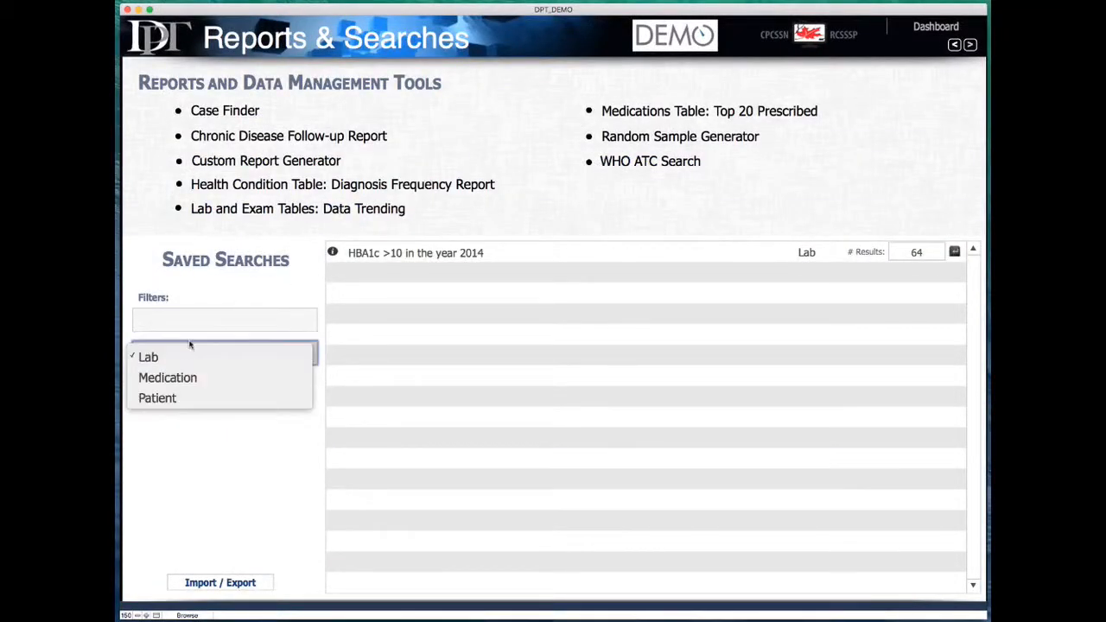
{"action": "left_click", "coordinate": [191, 348]}
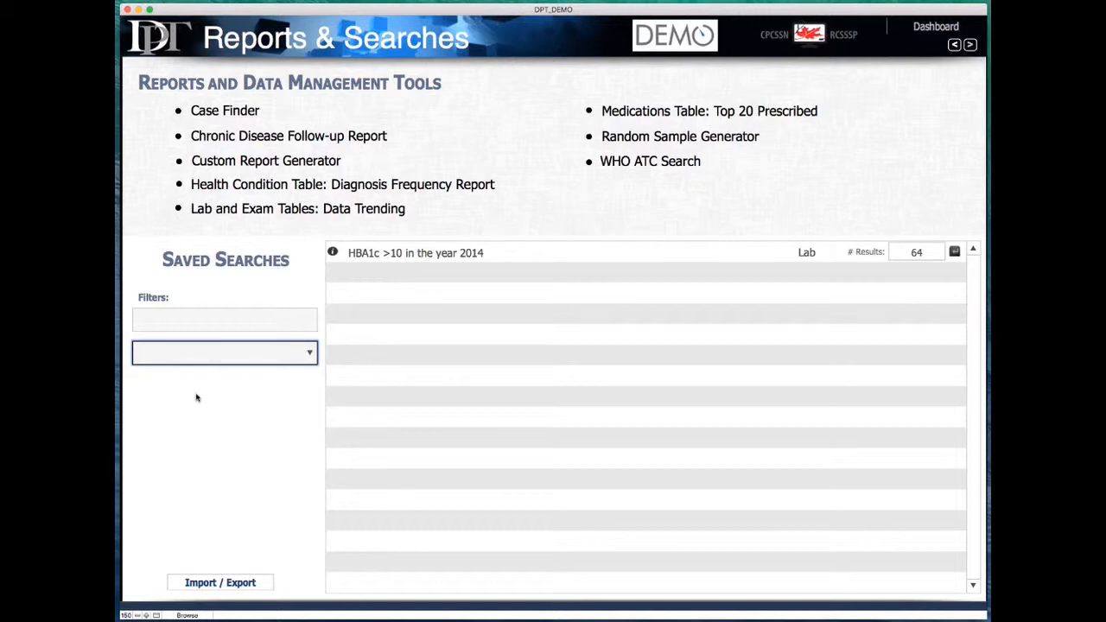